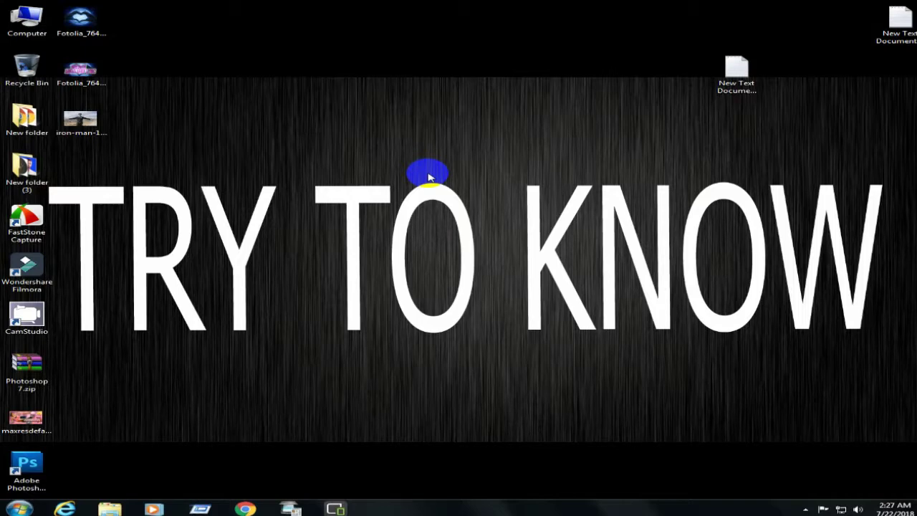
- Refresh the desktop twice from its right-click menu
{"action": "right_click", "coordinate": [382, 147]}
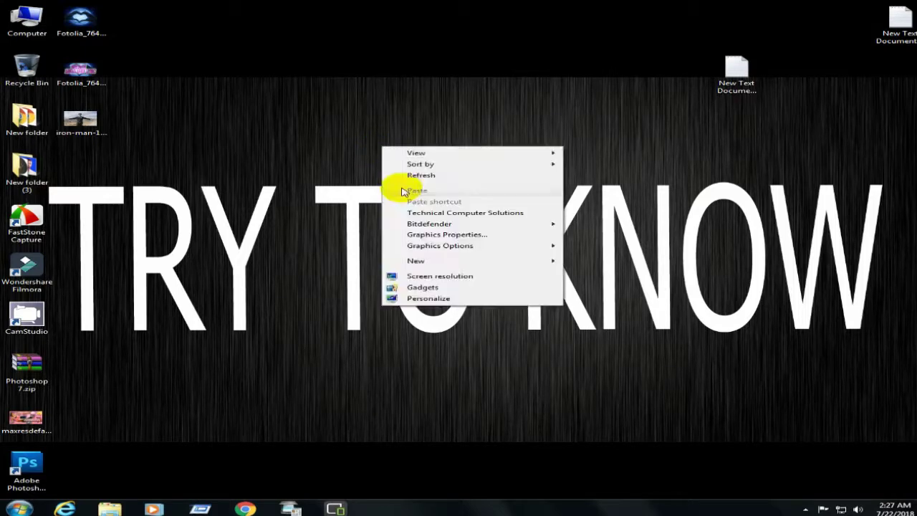
{"action": "left_click", "coordinate": [410, 176]}
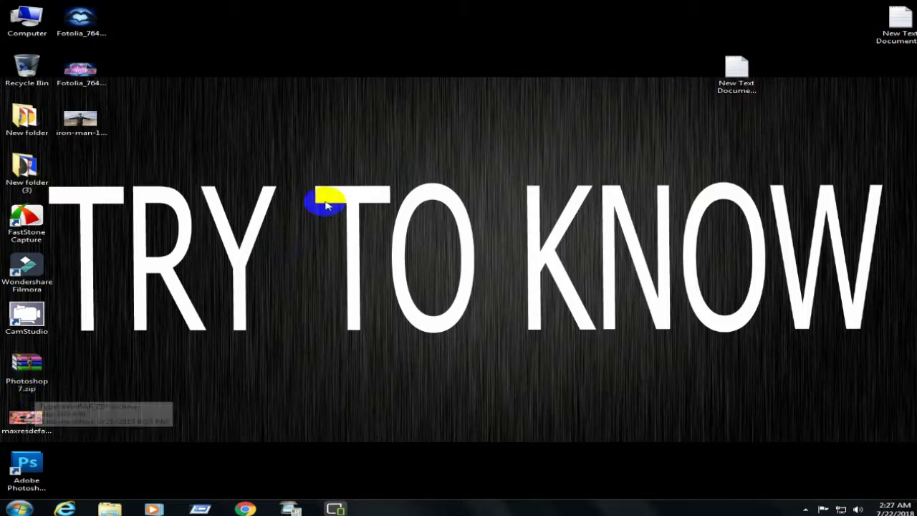
{"action": "right_click", "coordinate": [347, 174]}
{"action": "left_click", "coordinate": [379, 206]}
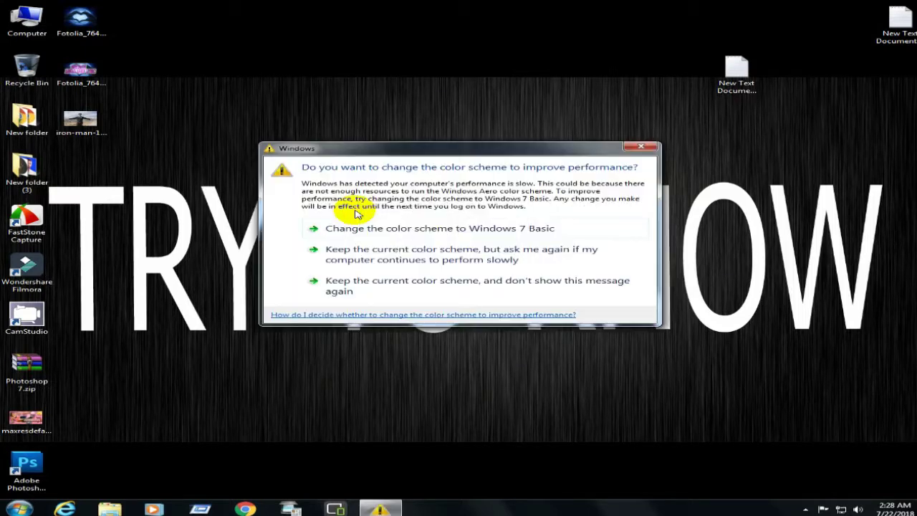
- Dismiss the colour-scheme prompt and refresh the desktop three more times
{"action": "left_click", "coordinate": [378, 289]}
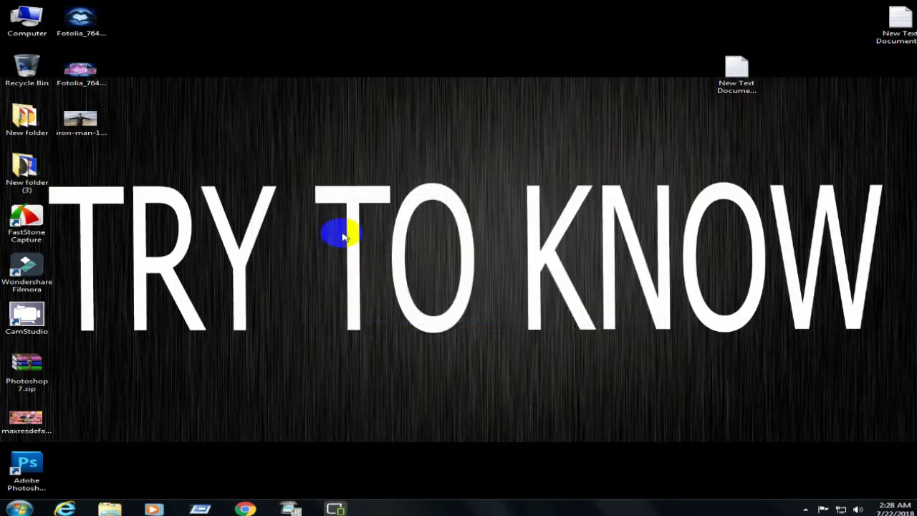
{"action": "right_click", "coordinate": [337, 176]}
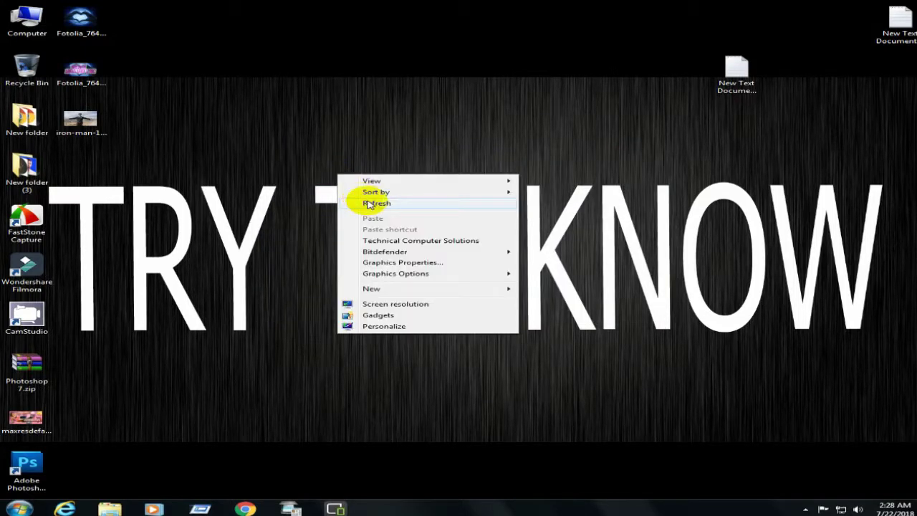
{"action": "left_click", "coordinate": [368, 204]}
{"action": "right_click", "coordinate": [324, 165]}
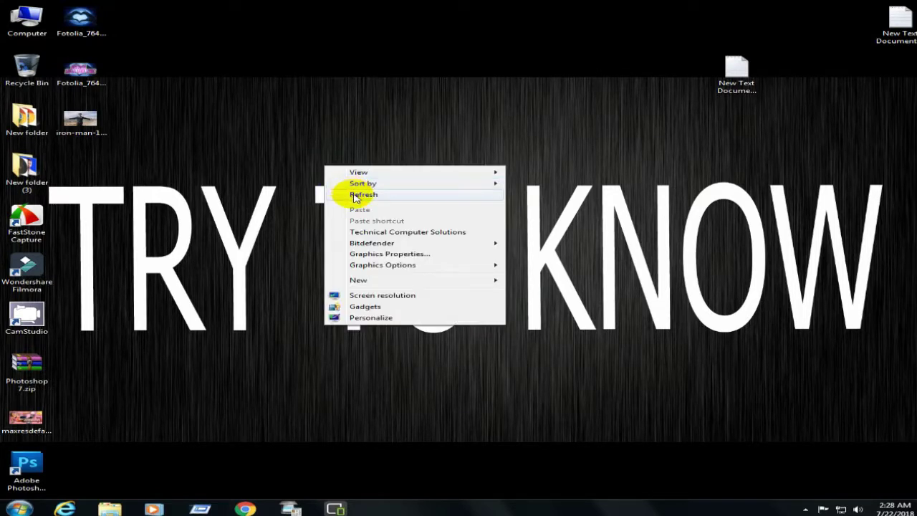
{"action": "left_click", "coordinate": [364, 195]}
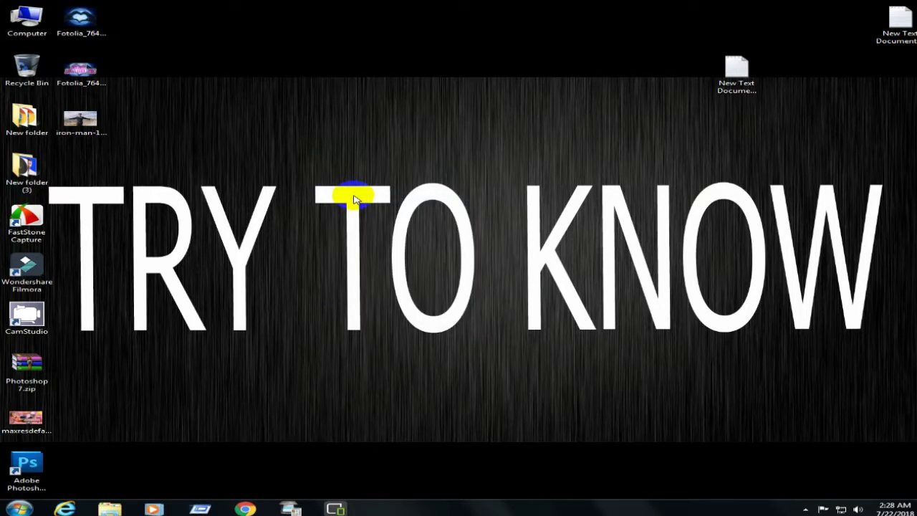
{"action": "right_click", "coordinate": [338, 176]}
{"action": "left_click", "coordinate": [365, 204]}
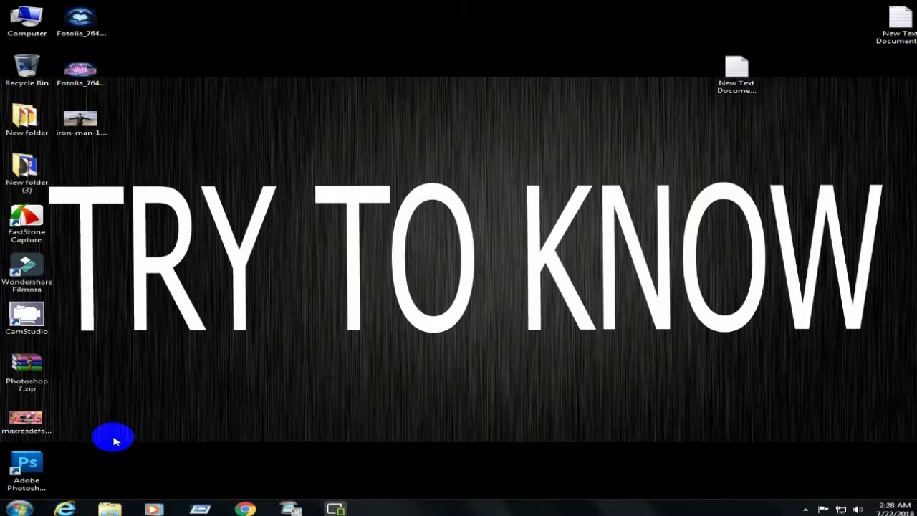
- Open Control Panel from the Start menu and maximize its window
{"action": "left_click", "coordinate": [19, 508]}
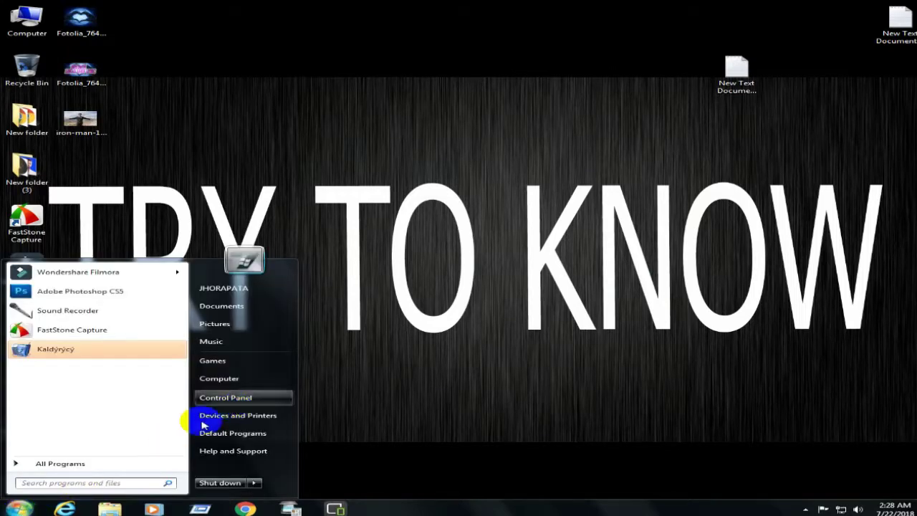
{"action": "left_click", "coordinate": [462, 319]}
{"action": "left_click", "coordinate": [19, 508]}
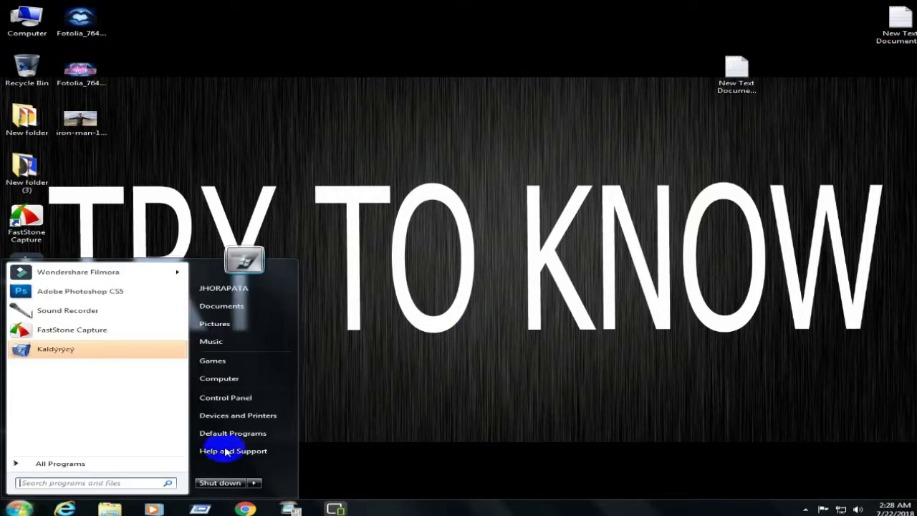
{"action": "left_click", "coordinate": [279, 399]}
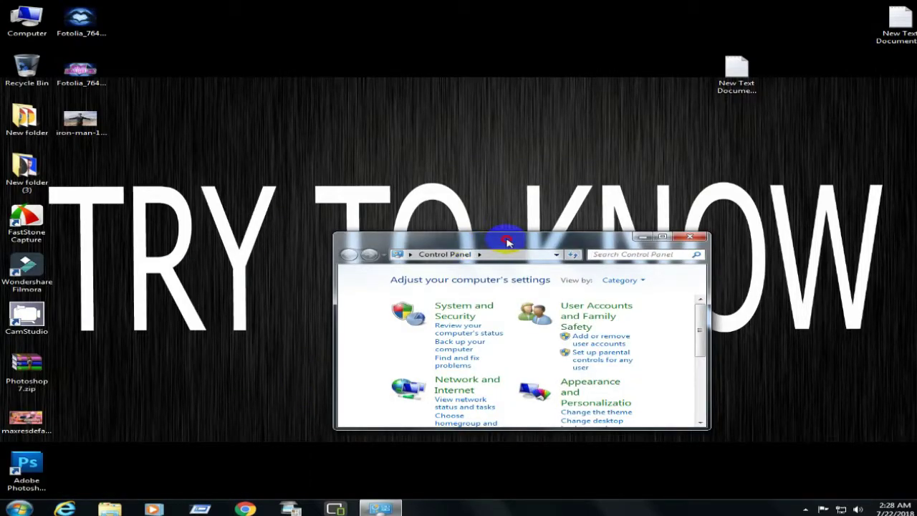
{"action": "double_click", "coordinate": [510, 244]}
- Uninstall Adobe Photoshop CS5 from the installed programs list, then close the window
{"action": "left_click", "coordinate": [301, 189]}
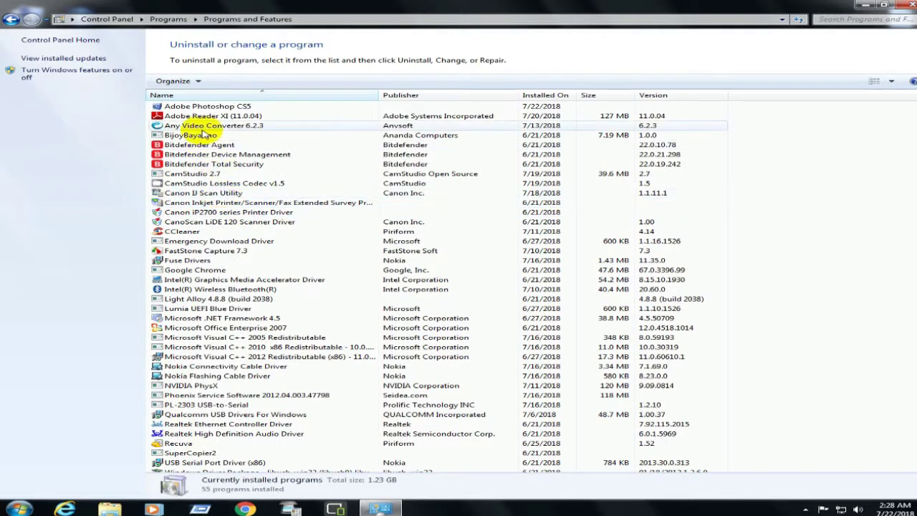
{"action": "left_click", "coordinate": [225, 108]}
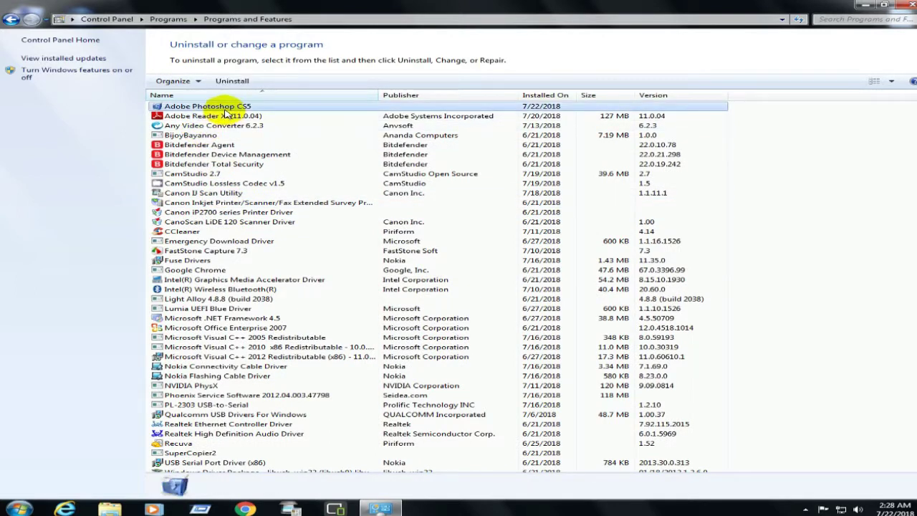
{"action": "left_click", "coordinate": [233, 82]}
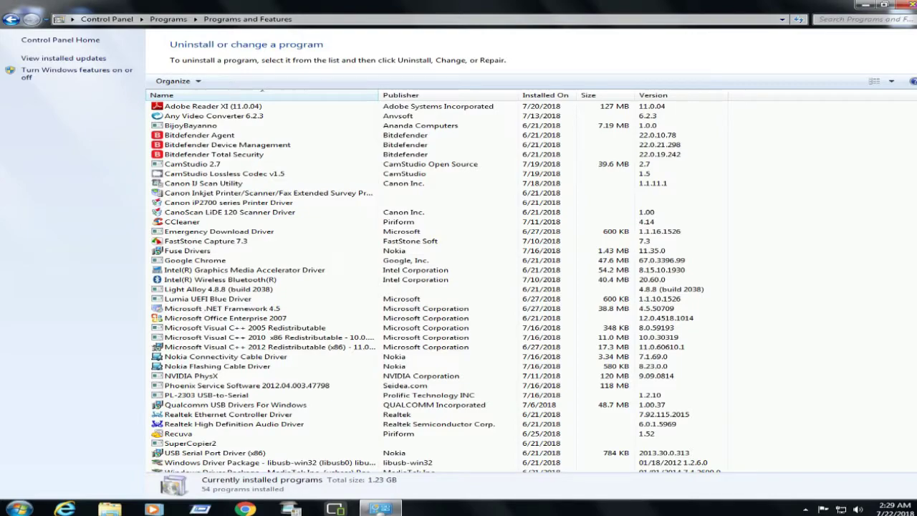
{"action": "key", "text": "alt+F4"}
- Refresh the desktop and launch Chrome, enlarging its window
{"action": "right_click", "coordinate": [482, 85]}
{"action": "left_click", "coordinate": [513, 112]}
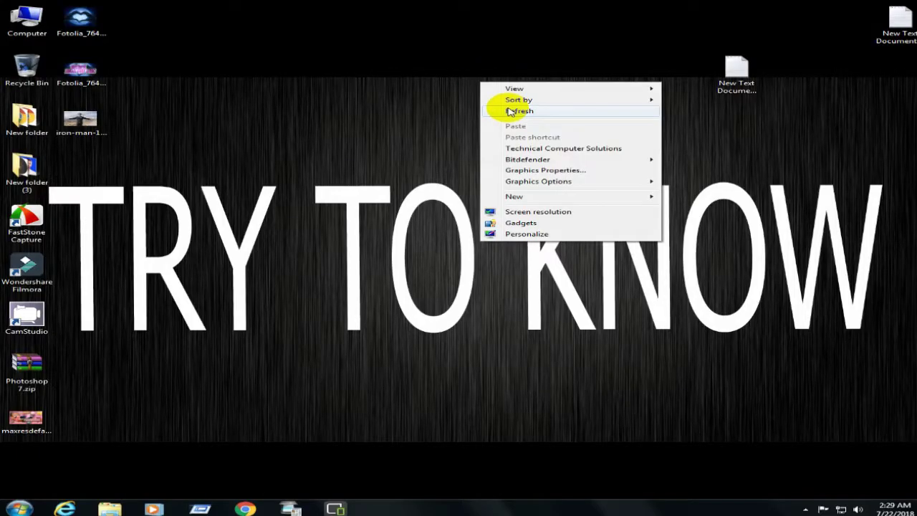
{"action": "left_click", "coordinate": [200, 509]}
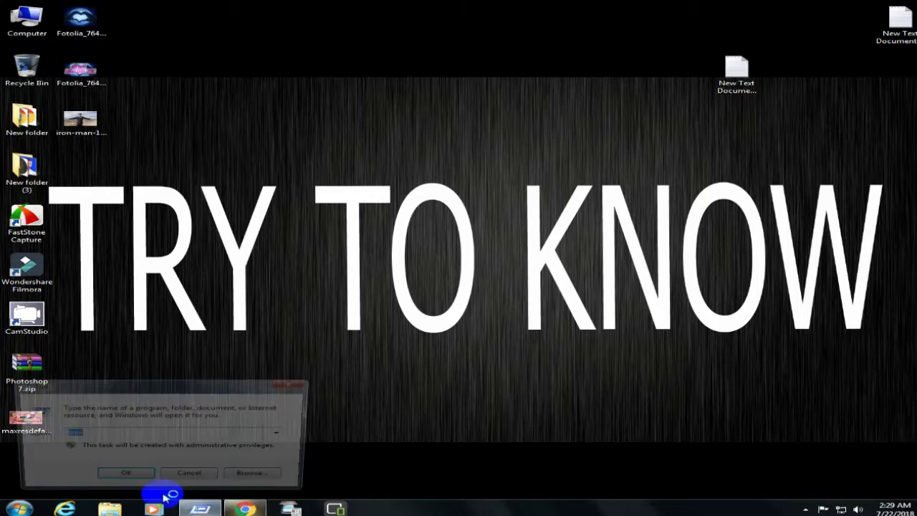
{"action": "left_click", "coordinate": [123, 476]}
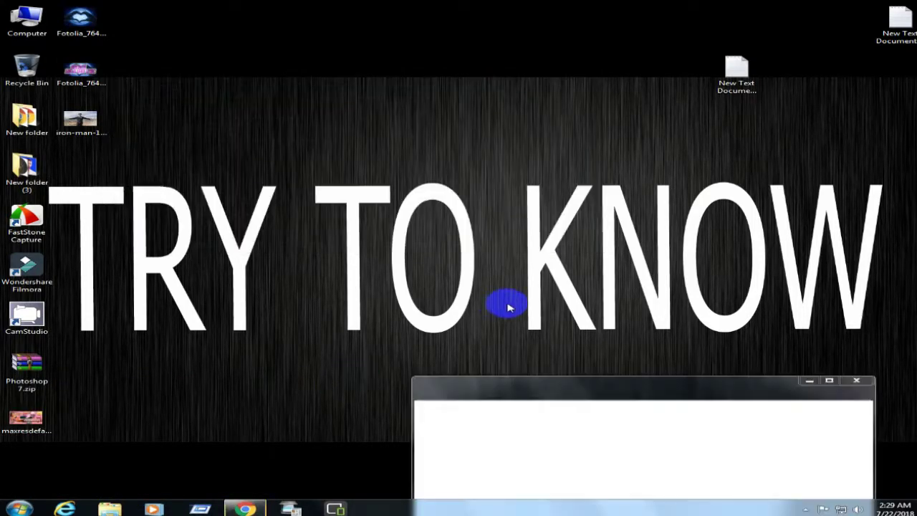
{"action": "left_click_drag", "start_coordinate": [581, 382], "coordinate": [464, 338]}
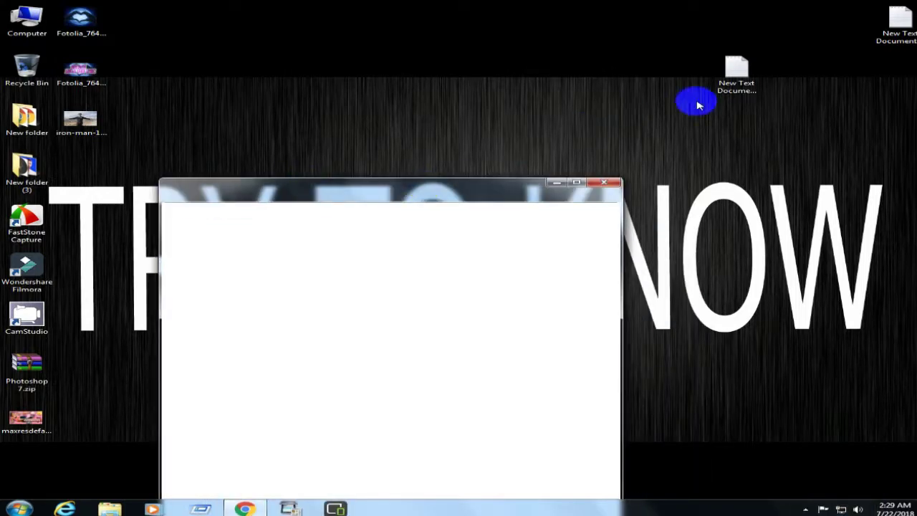
- Copy the Google Drive link from New Text Document in Notepad and maximize Chrome
{"action": "double_click", "coordinate": [737, 76]}
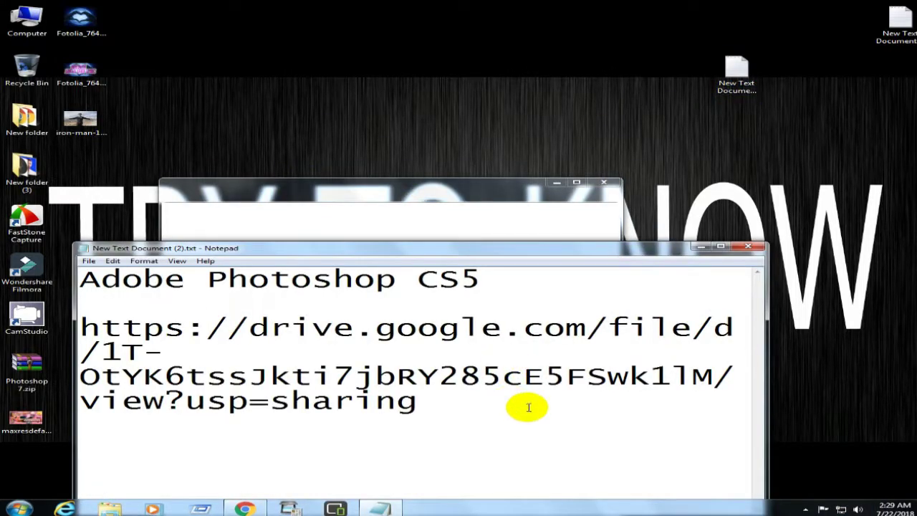
{"action": "left_click_drag", "start_coordinate": [419, 401], "coordinate": [81, 327]}
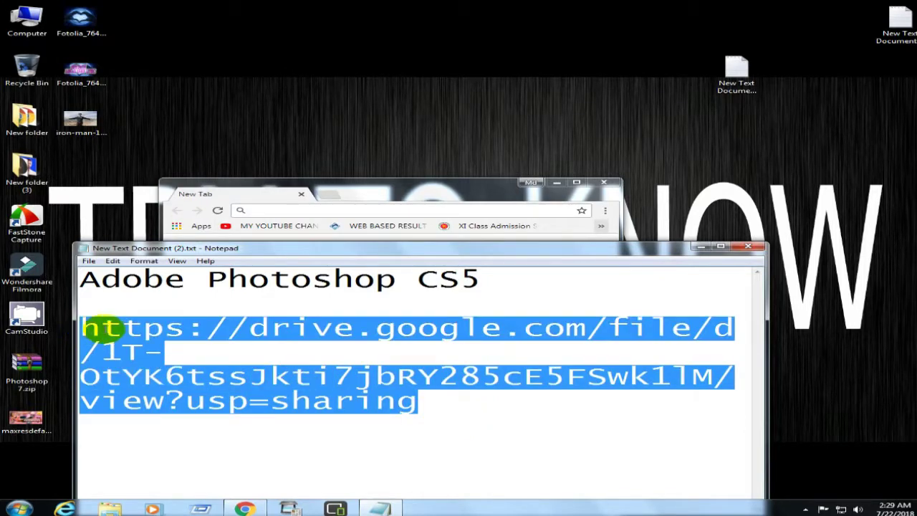
{"action": "right_click", "coordinate": [118, 330]}
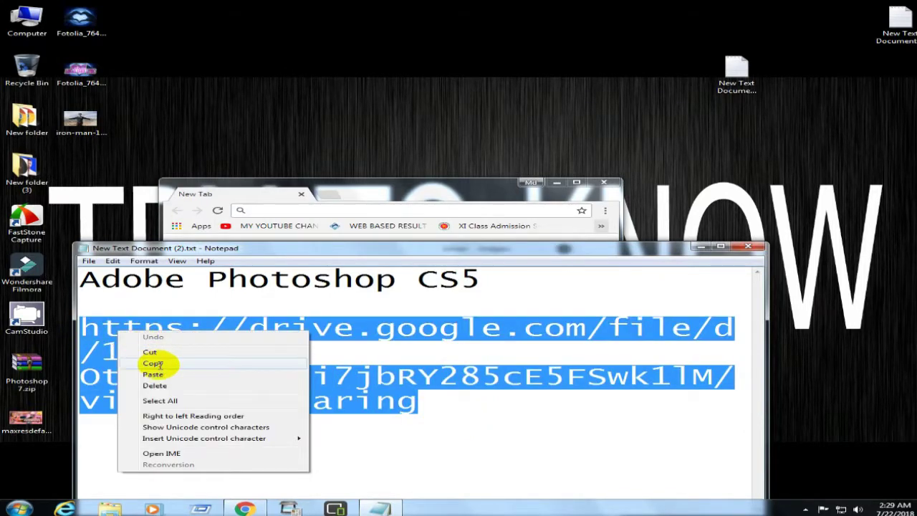
{"action": "left_click", "coordinate": [153, 364]}
{"action": "double_click", "coordinate": [358, 198]}
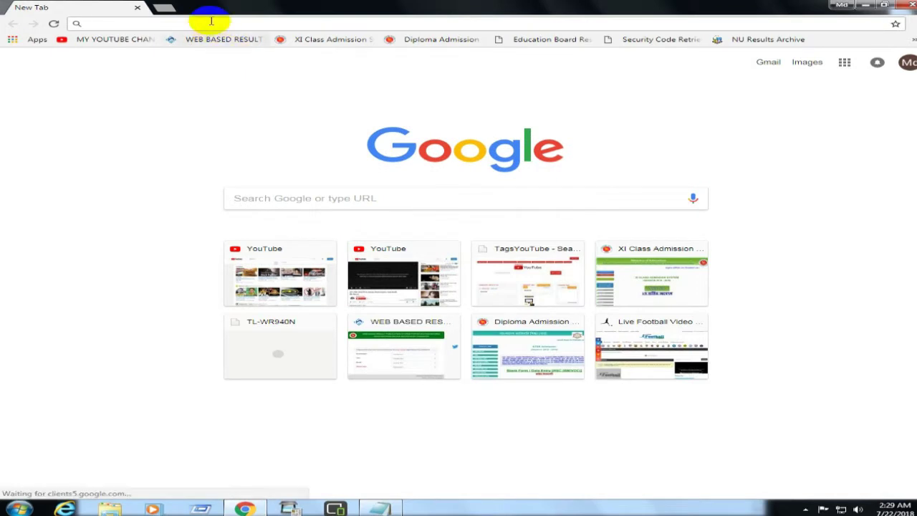
- Paste the Drive link, download Adobe Photoshop CS5.exe past the scan warning, and open it
{"action": "right_click", "coordinate": [208, 23]}
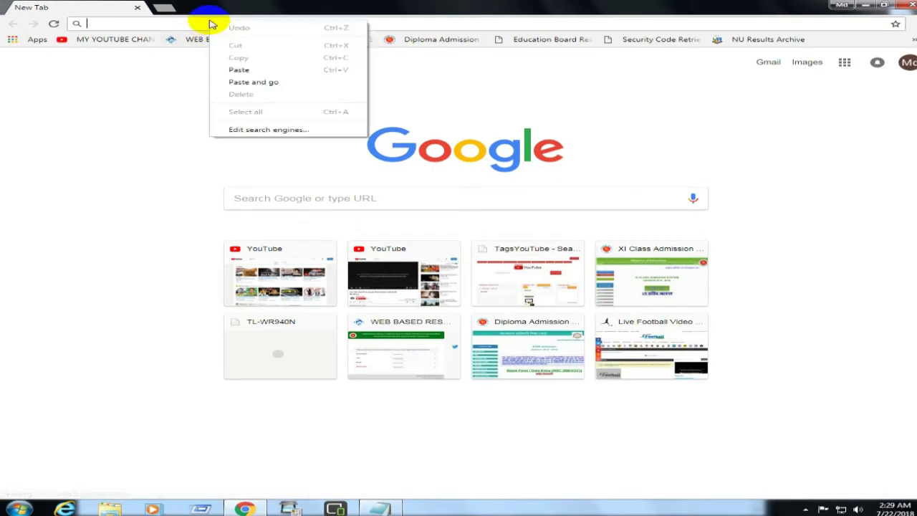
{"action": "left_click", "coordinate": [258, 83]}
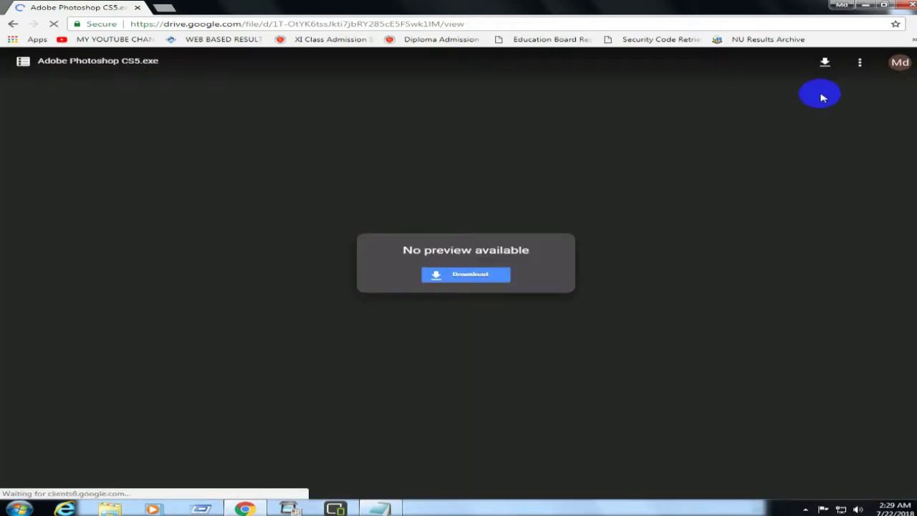
{"action": "left_click", "coordinate": [464, 276]}
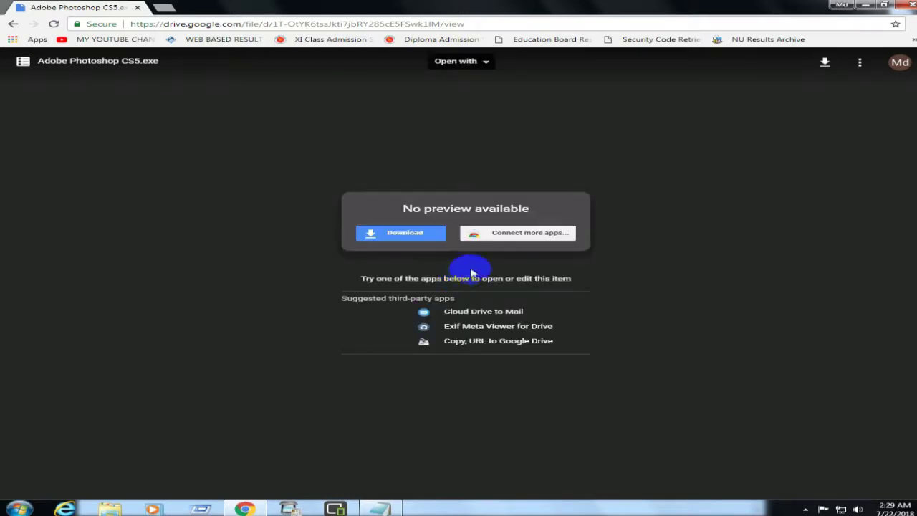
{"action": "left_click", "coordinate": [405, 231]}
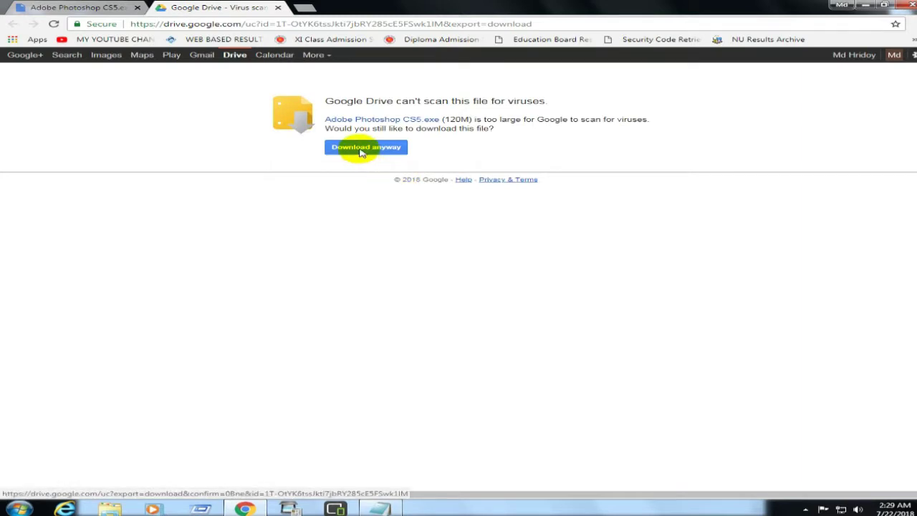
{"action": "left_click", "coordinate": [361, 152]}
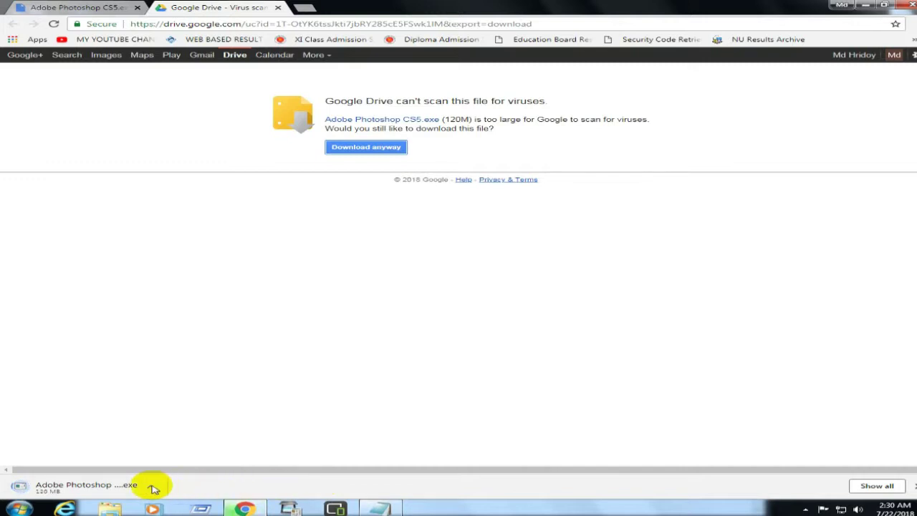
{"action": "left_click", "coordinate": [61, 485]}
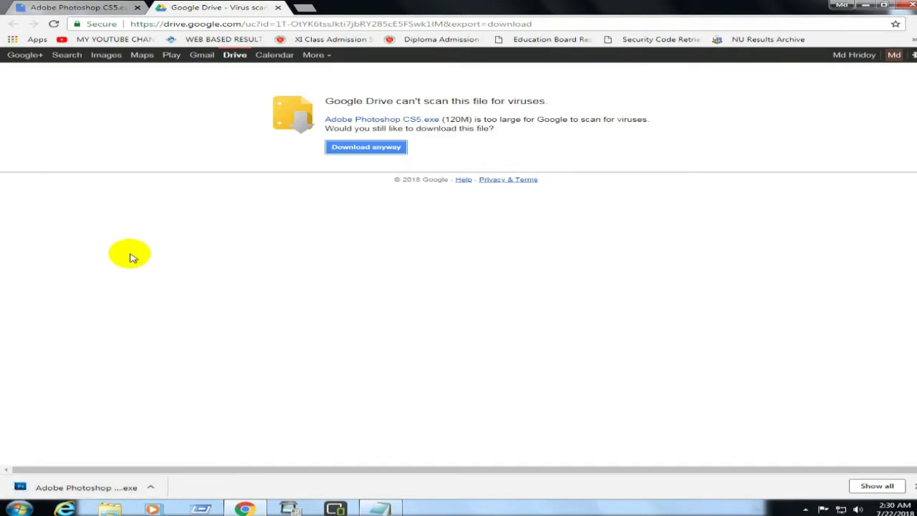
{"action": "right_click", "coordinate": [84, 487]}
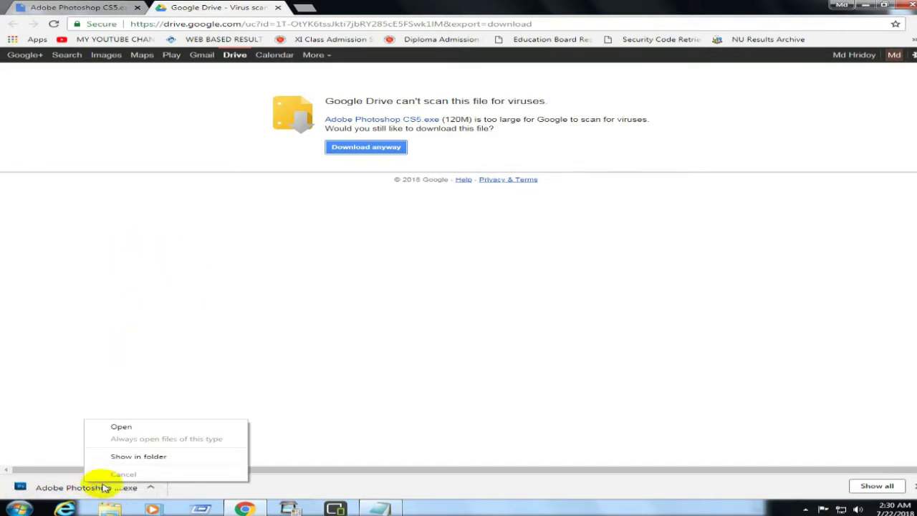
- Run Adobe Photoshop CS5.exe from the Downloads folder past the security warning, then close Explorer
{"action": "left_click", "coordinate": [131, 457]}
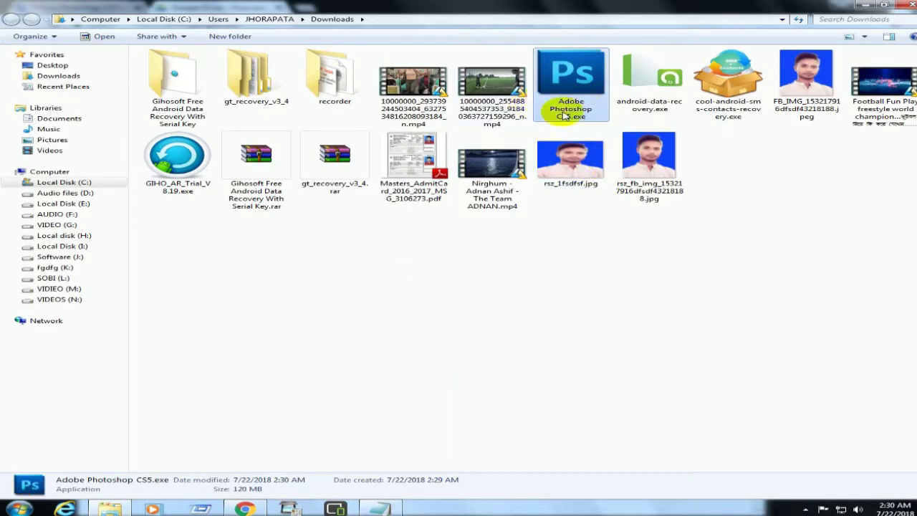
{"action": "double_click", "coordinate": [563, 106]}
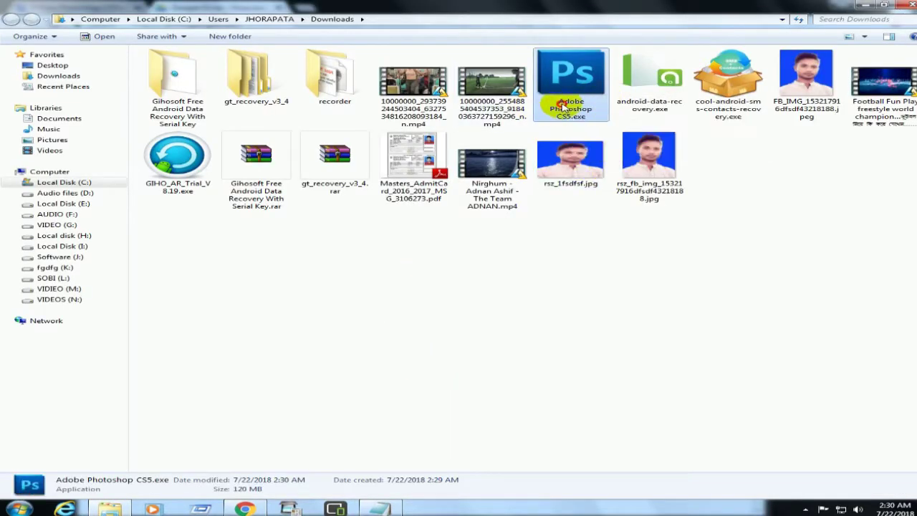
{"action": "left_click", "coordinate": [497, 266]}
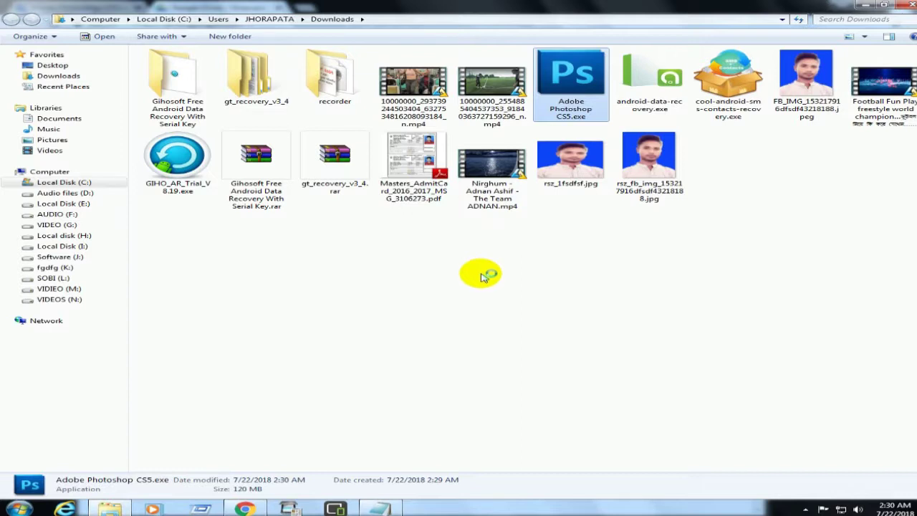
{"action": "left_click", "coordinate": [864, 4]}
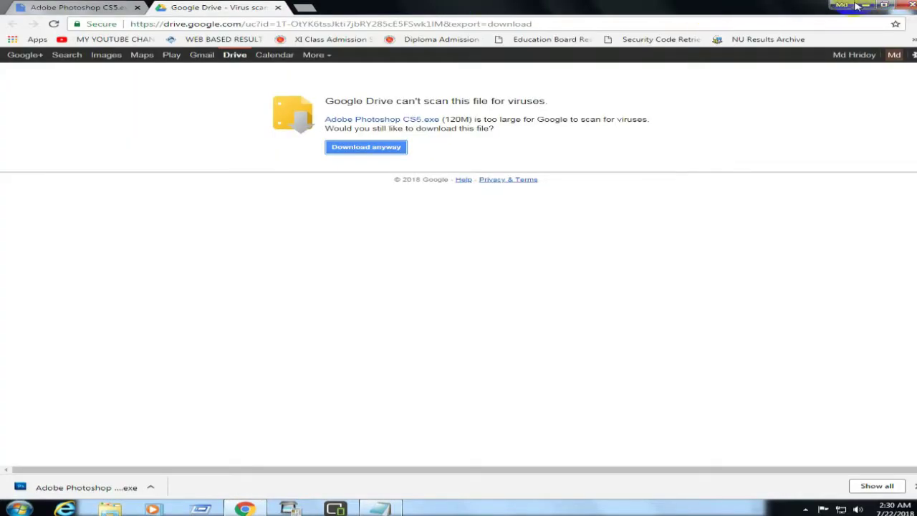
- Minimize Chrome, close Notepad, and refresh the desktop several times
{"action": "left_click", "coordinate": [864, 6]}
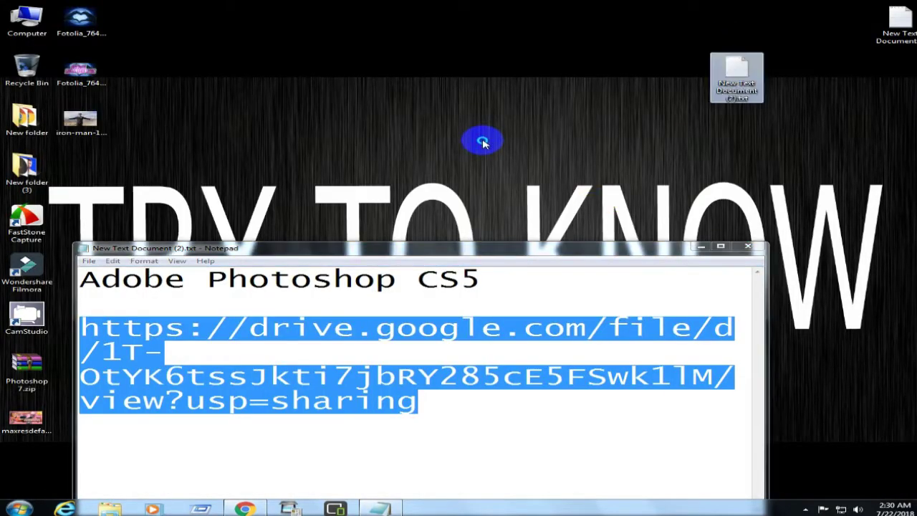
{"action": "right_click", "coordinate": [538, 171]}
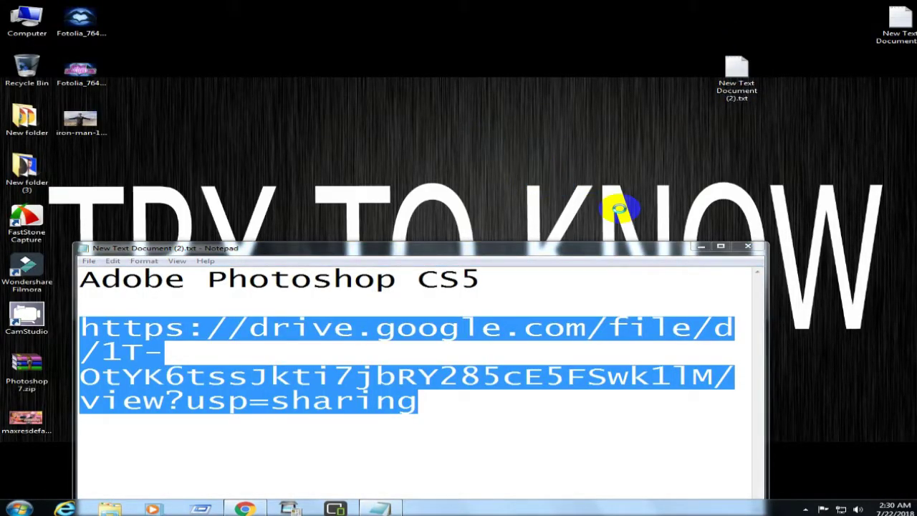
{"action": "left_click", "coordinate": [749, 248]}
{"action": "right_click", "coordinate": [589, 184]}
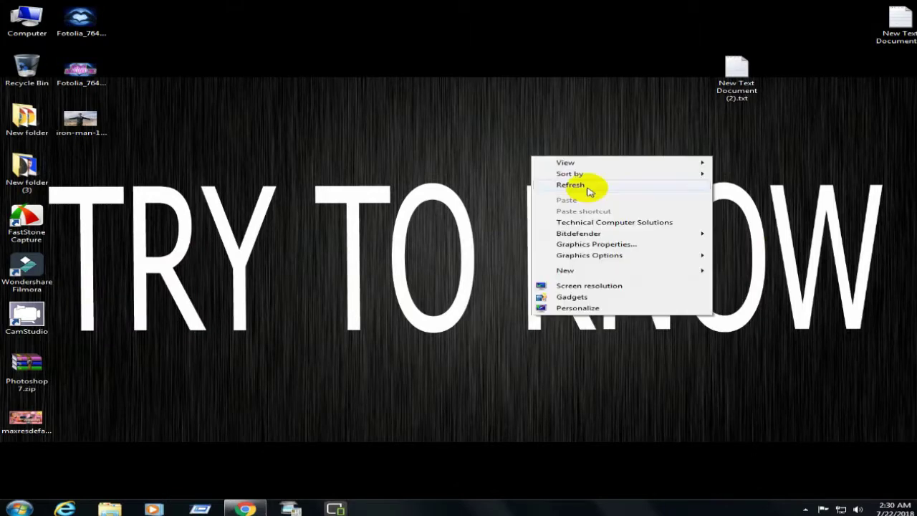
{"action": "left_click", "coordinate": [589, 186]}
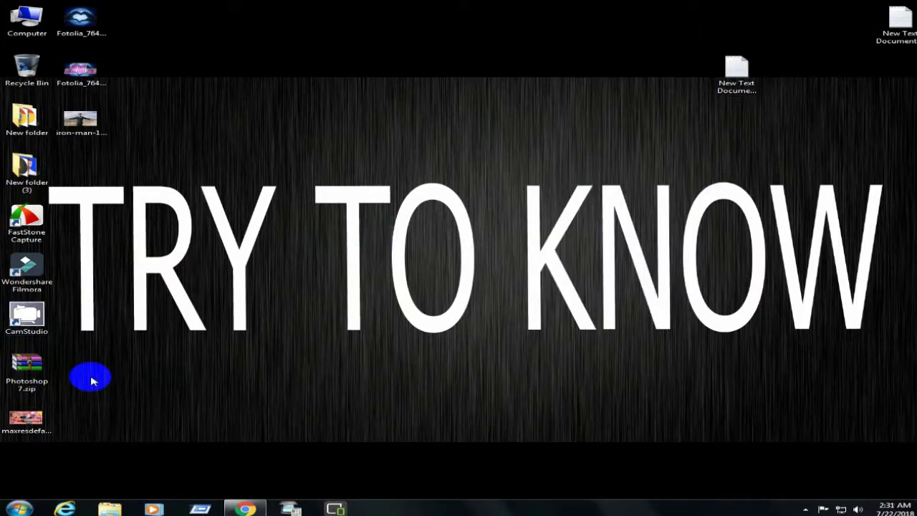
{"action": "left_click", "coordinate": [401, 276]}
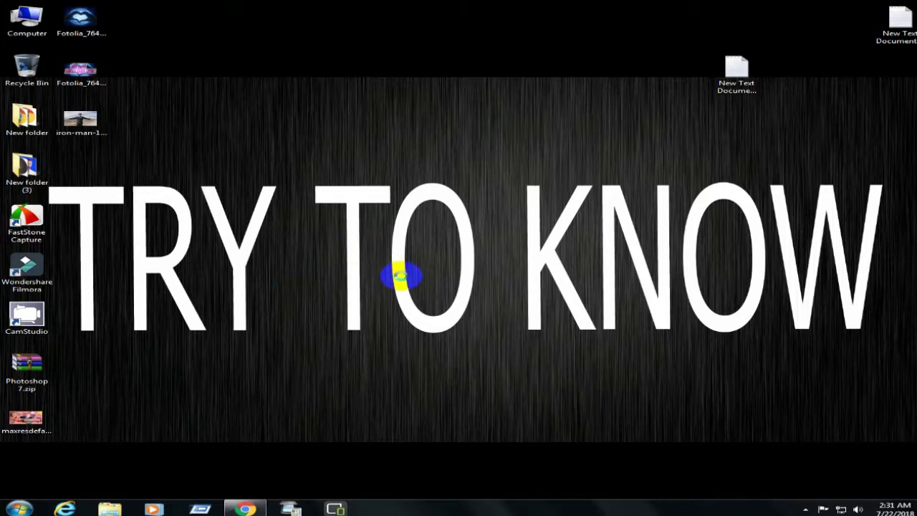
{"action": "left_click", "coordinate": [399, 272]}
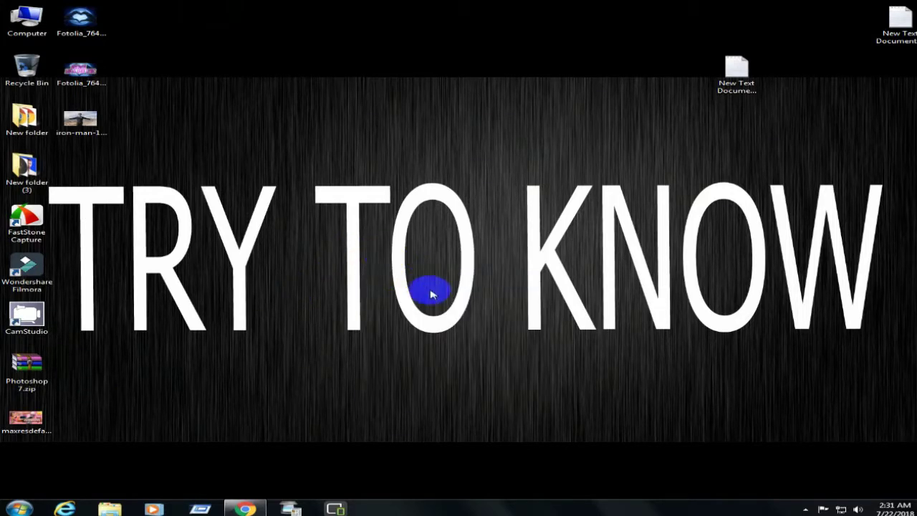
{"action": "right_click", "coordinate": [426, 298]}
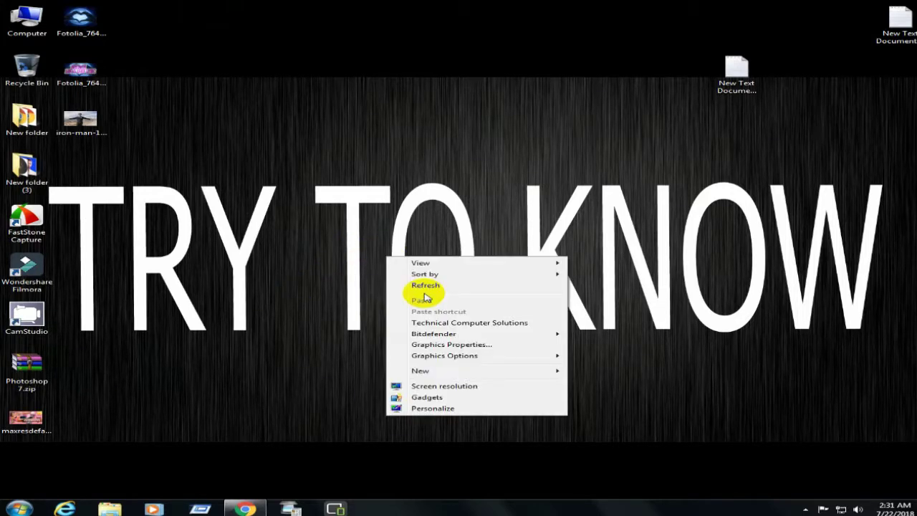
{"action": "left_click", "coordinate": [420, 289]}
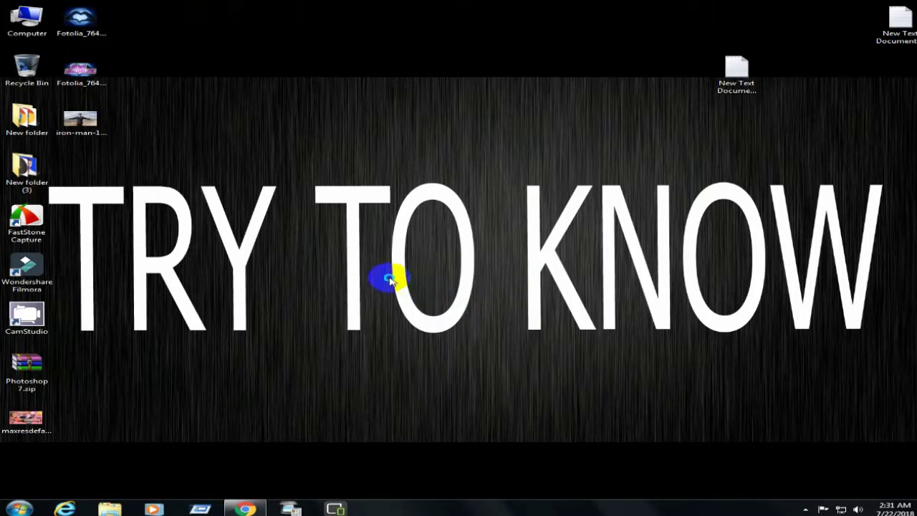
{"action": "right_click", "coordinate": [414, 304]}
{"action": "left_click", "coordinate": [415, 306]}
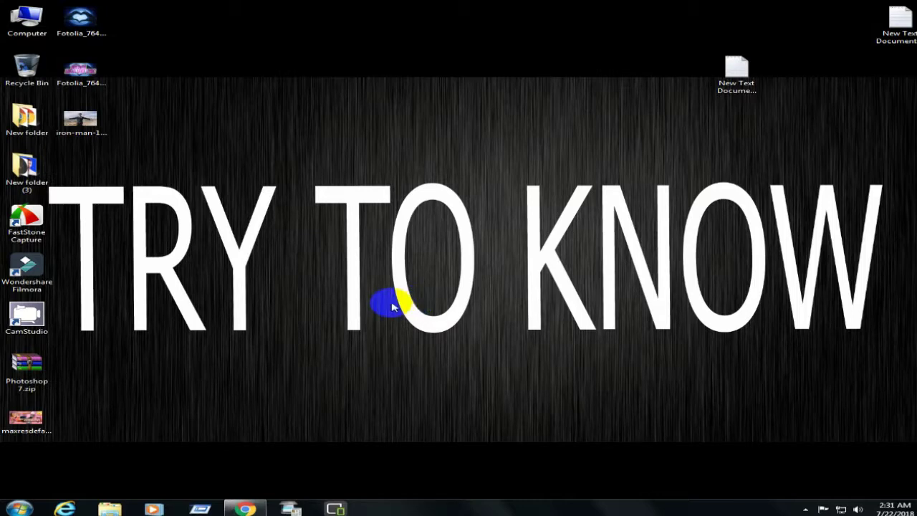
- Run the pinned taskbar program and refresh the desktop until the Photoshop shortcut appears
{"action": "left_click", "coordinate": [203, 510]}
{"action": "left_click", "coordinate": [127, 476]}
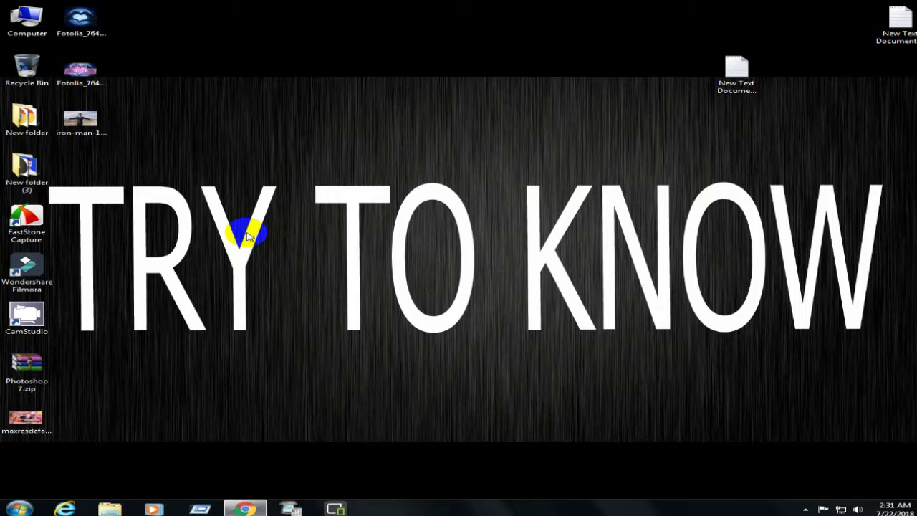
{"action": "right_click", "coordinate": [247, 235]}
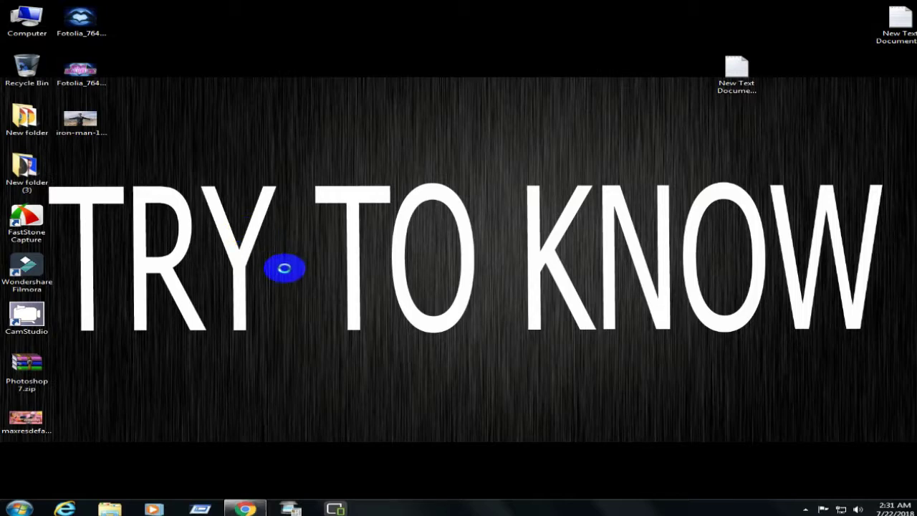
{"action": "left_click", "coordinate": [298, 268]}
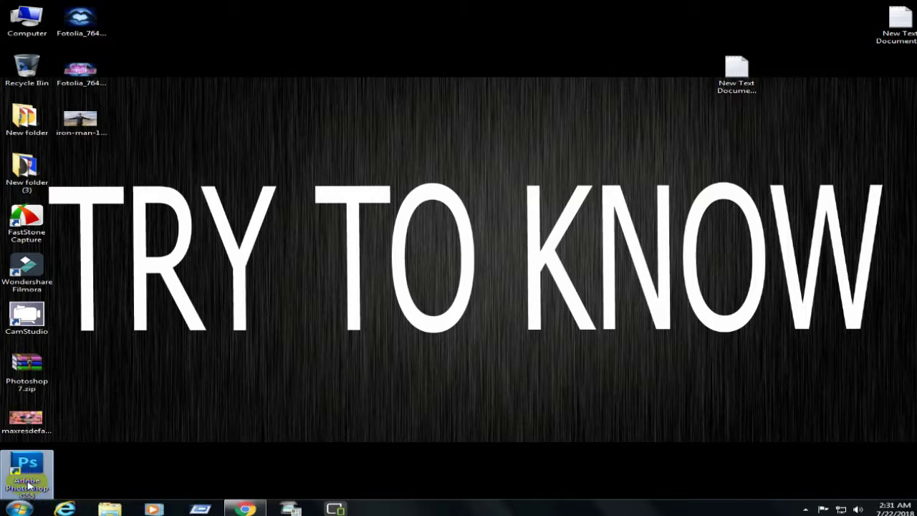
- Launch Photoshop CS5 from its desktop shortcut and make the window full screen
{"action": "double_click", "coordinate": [28, 485]}
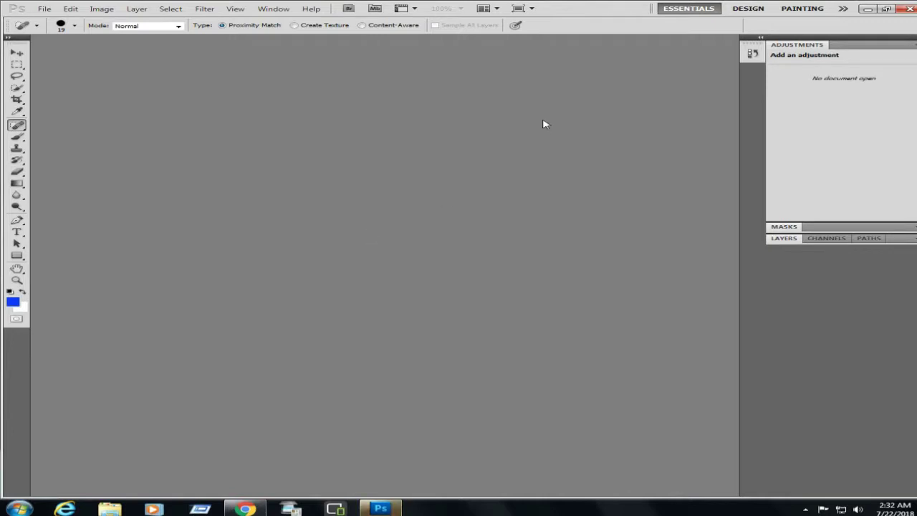
{"action": "double_click", "coordinate": [587, 10]}
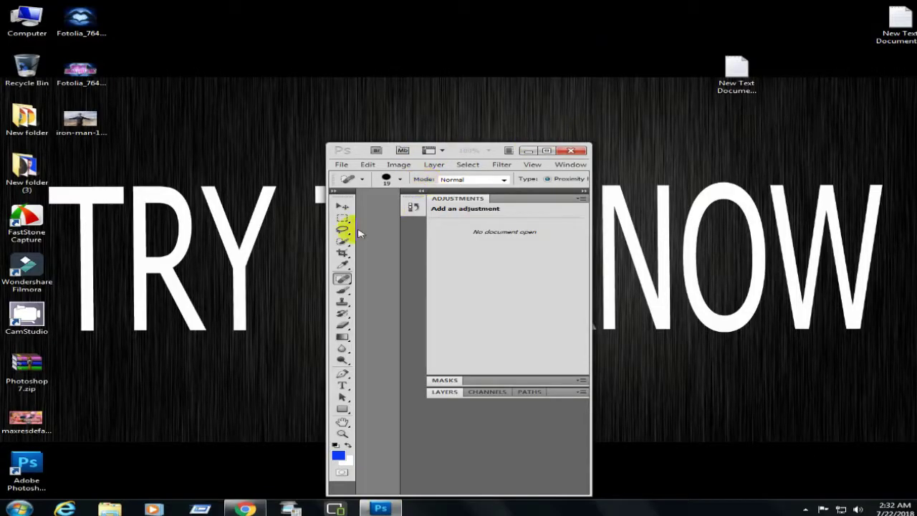
{"action": "double_click", "coordinate": [493, 156]}
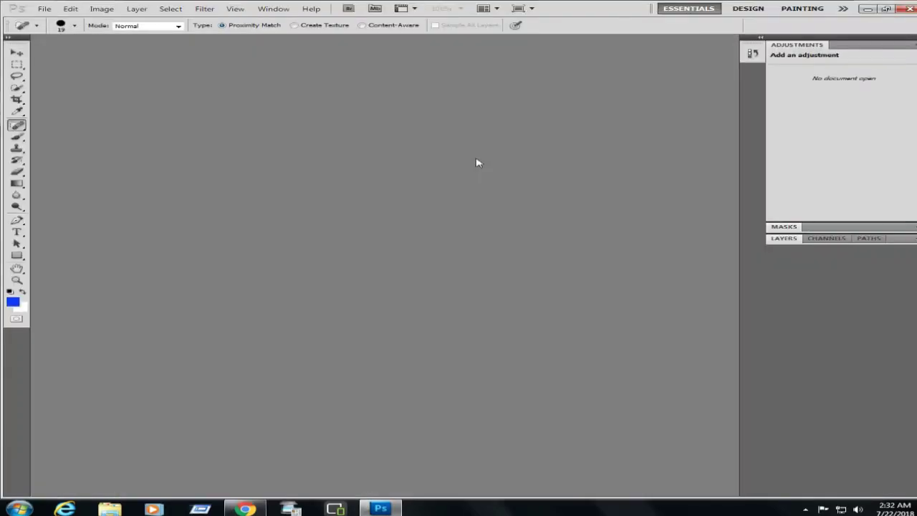
- Open the iron-man photo via File > Open, close it, then drag iron-man-1 in from the desktop
{"action": "left_click", "coordinate": [44, 8]}
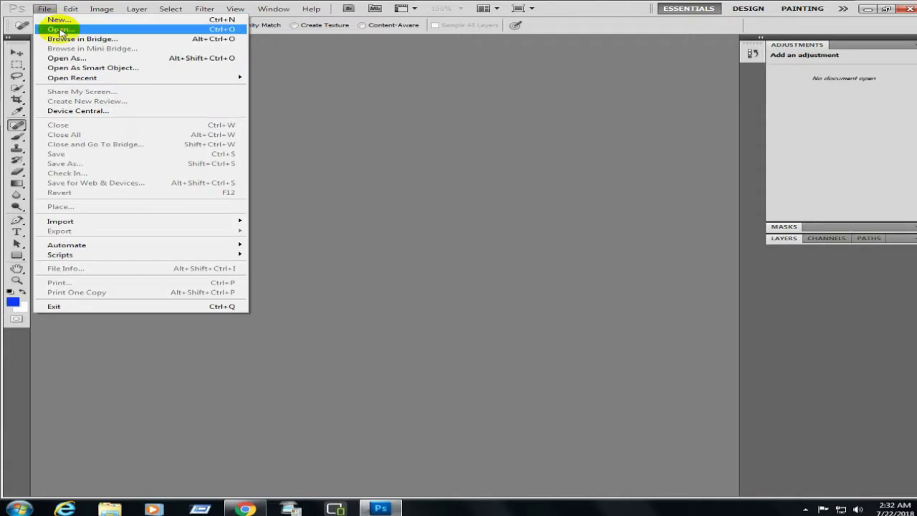
{"action": "left_click", "coordinate": [60, 29]}
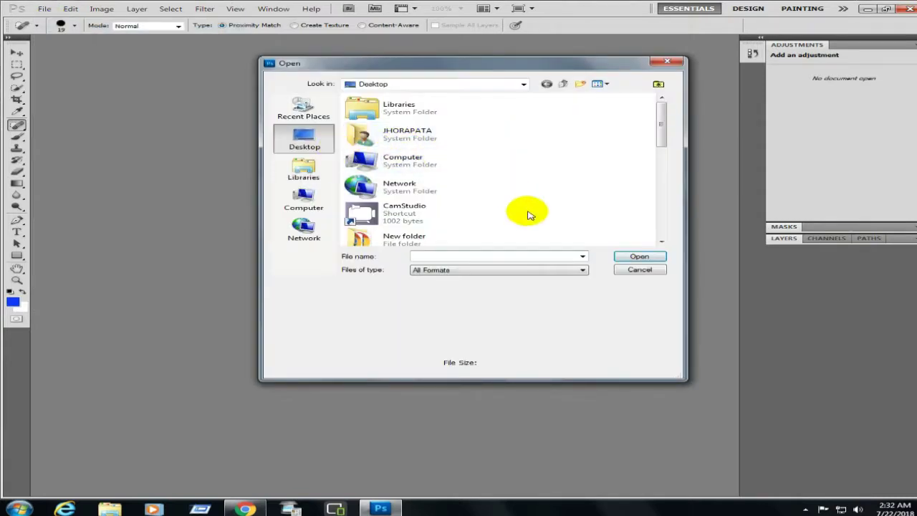
{"action": "left_click_drag", "start_coordinate": [659, 133], "coordinate": [660, 193]}
{"action": "double_click", "coordinate": [377, 197]}
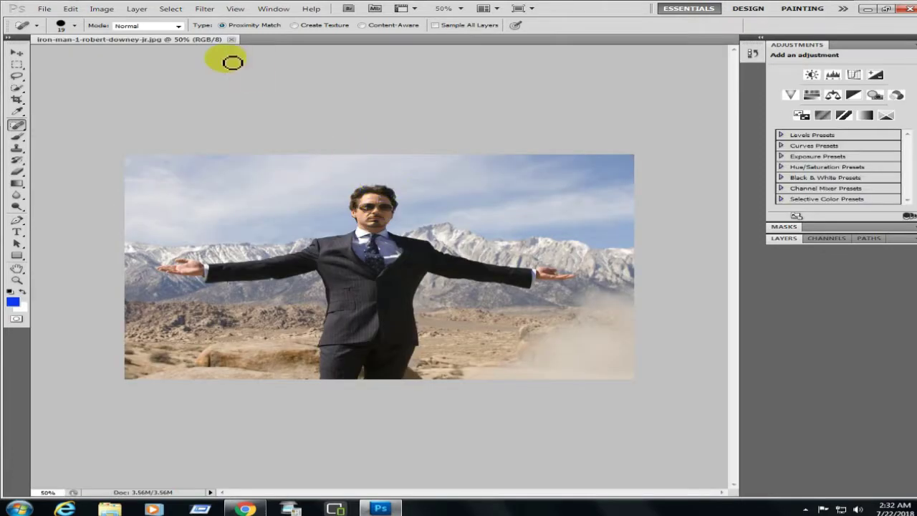
{"action": "left_click", "coordinate": [231, 38]}
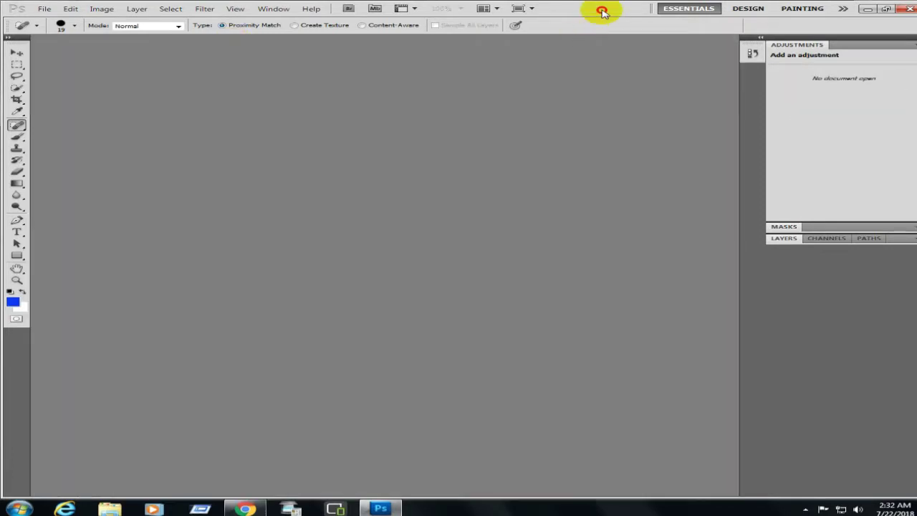
{"action": "double_click", "coordinate": [600, 10]}
{"action": "left_click_drag", "start_coordinate": [81, 123], "coordinate": [351, 249]}
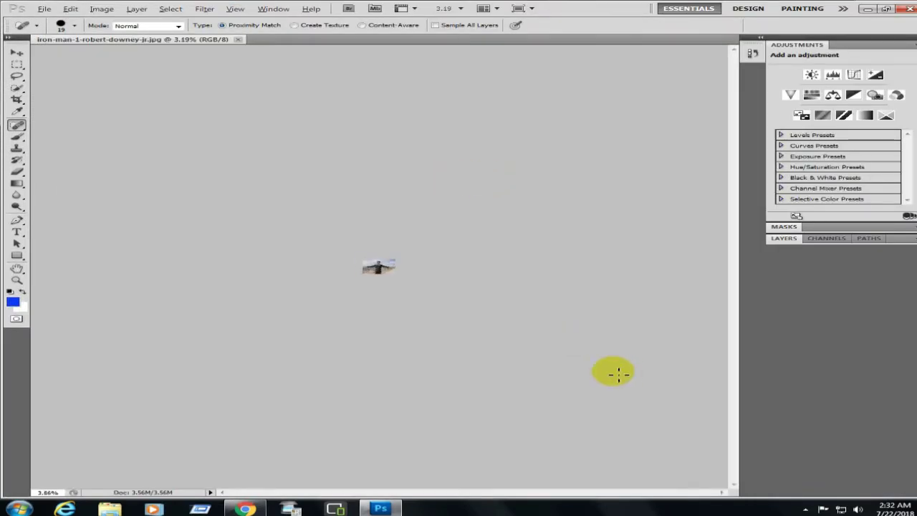
- Zoom in on the iron-man photo and paint a Spot Healing stroke over the face
{"action": "scroll", "coordinate": [614, 372], "scroll_direction": "up", "scroll_amount": 2}
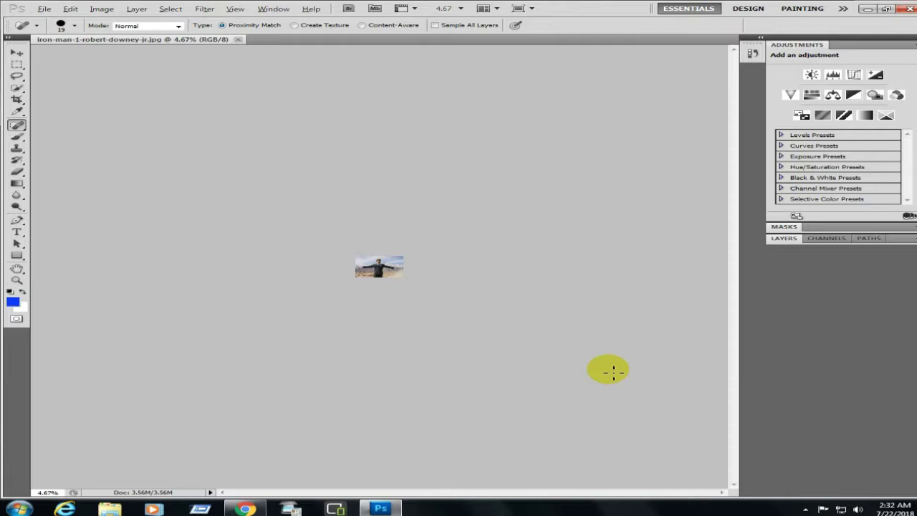
{"action": "scroll", "coordinate": [614, 371], "scroll_direction": "up", "scroll_amount": 2}
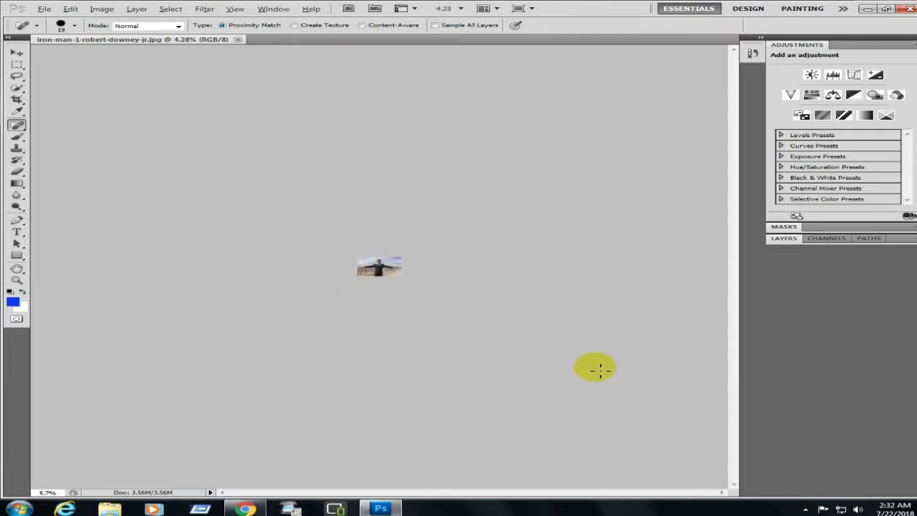
{"action": "scroll", "coordinate": [599, 370], "scroll_direction": "up", "scroll_amount": 2}
{"action": "scroll", "coordinate": [599, 370], "scroll_direction": "up", "scroll_amount": 3}
{"action": "scroll", "coordinate": [599, 369], "scroll_direction": "up", "scroll_amount": 2}
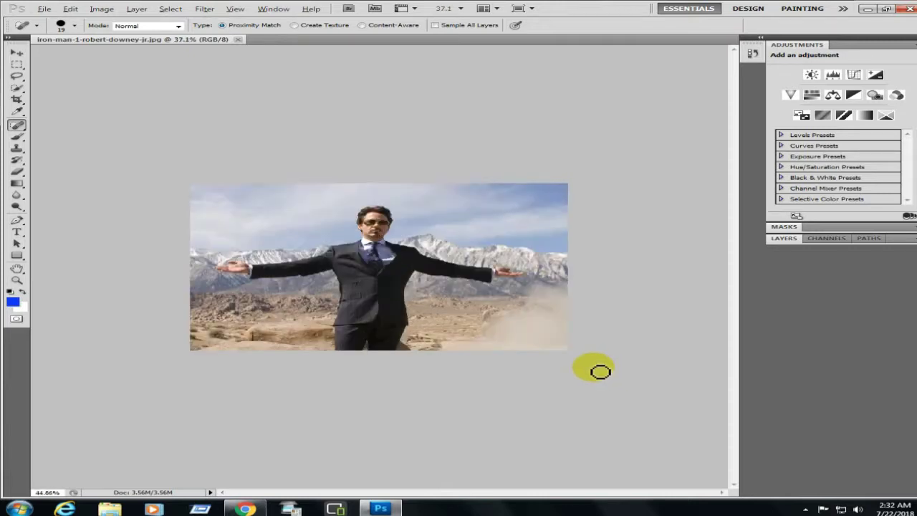
{"action": "scroll", "coordinate": [598, 369], "scroll_direction": "up", "scroll_amount": 2}
{"action": "scroll", "coordinate": [597, 370], "scroll_direction": "down", "scroll_amount": 1}
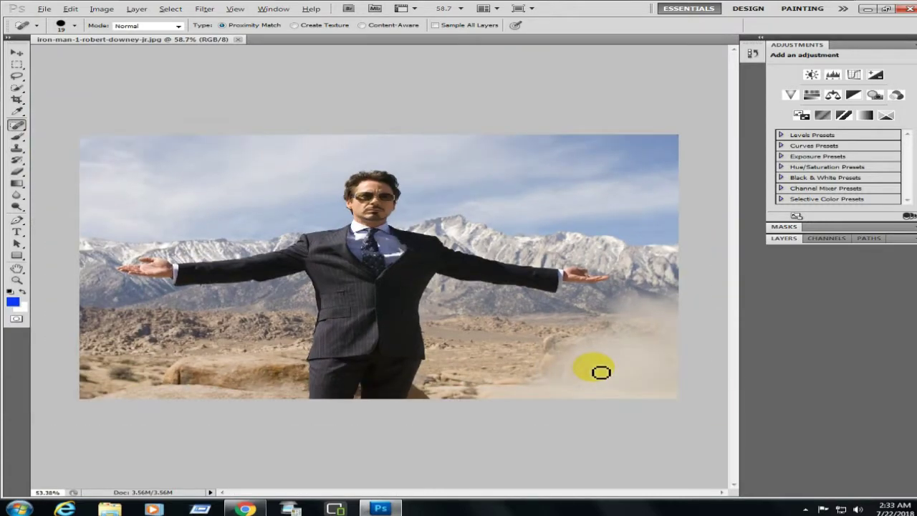
{"action": "scroll", "coordinate": [600, 372], "scroll_direction": "down", "scroll_amount": 1}
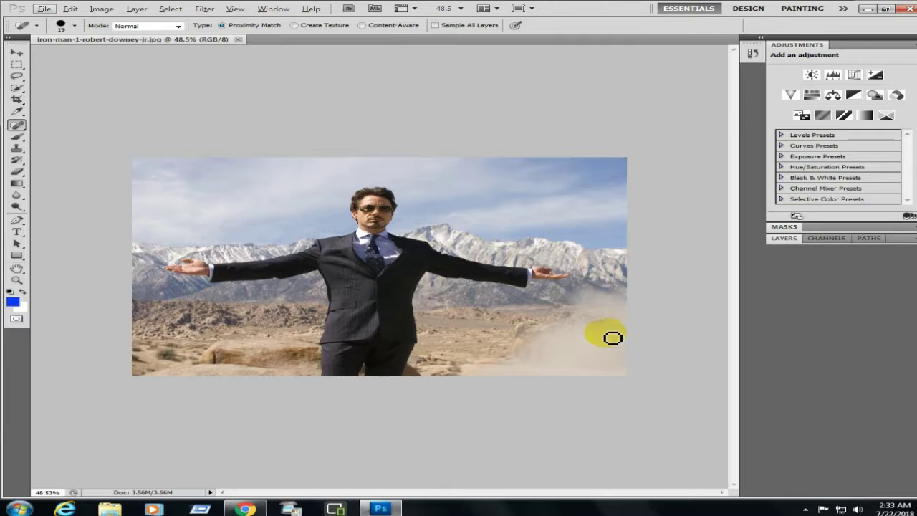
{"action": "scroll", "coordinate": [612, 337], "scroll_direction": "down", "scroll_amount": 1}
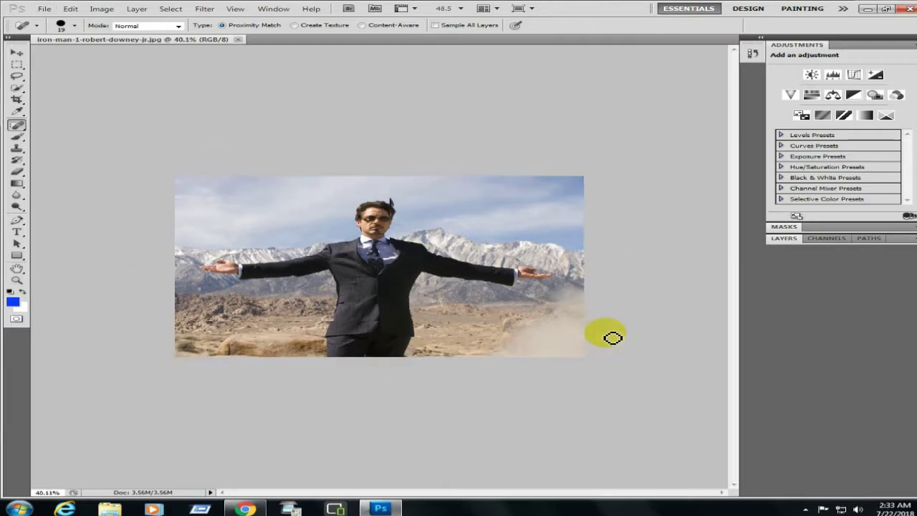
{"action": "scroll", "coordinate": [612, 337], "scroll_direction": "up", "scroll_amount": 1}
{"action": "scroll", "coordinate": [612, 337], "scroll_direction": "down", "scroll_amount": 2}
{"action": "scroll", "coordinate": [611, 337], "scroll_direction": "up", "scroll_amount": 1}
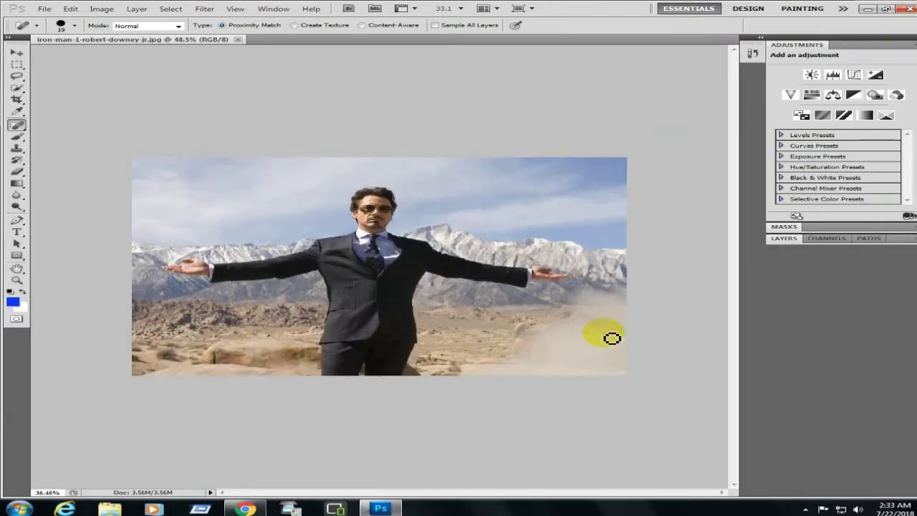
{"action": "scroll", "coordinate": [610, 334], "scroll_direction": "down", "scroll_amount": 1}
{"action": "scroll", "coordinate": [610, 334], "scroll_direction": "up", "scroll_amount": 1}
{"action": "scroll", "coordinate": [609, 337], "scroll_direction": "up", "scroll_amount": 1}
{"action": "scroll", "coordinate": [608, 336], "scroll_direction": "down", "scroll_amount": 1}
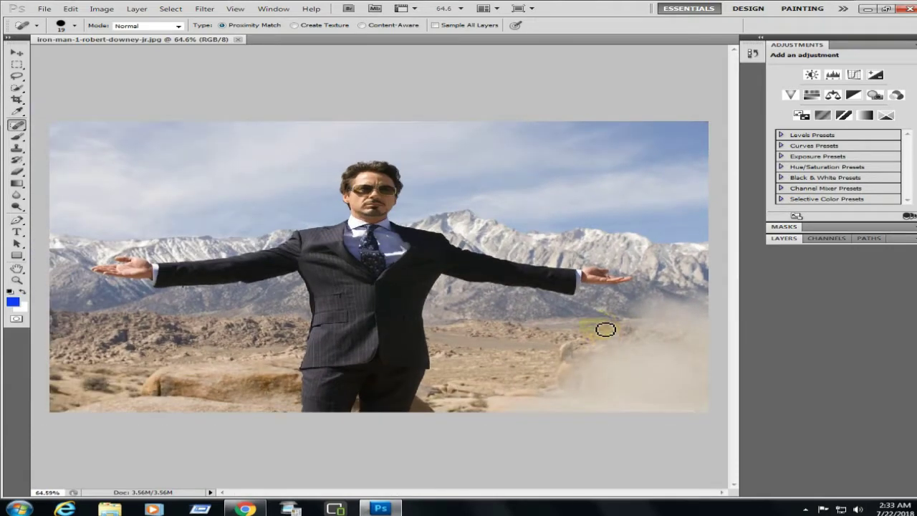
{"action": "mouse_move", "coordinate": [378, 250]}
{"action": "left_mouse_down"}
{"action": "mouse_move", "coordinate": [405, 190]}
{"action": "mouse_move", "coordinate": [368, 202]}
{"action": "mouse_move", "coordinate": [395, 215]}
{"action": "mouse_move", "coordinate": [364, 204]}
{"action": "left_mouse_up"}
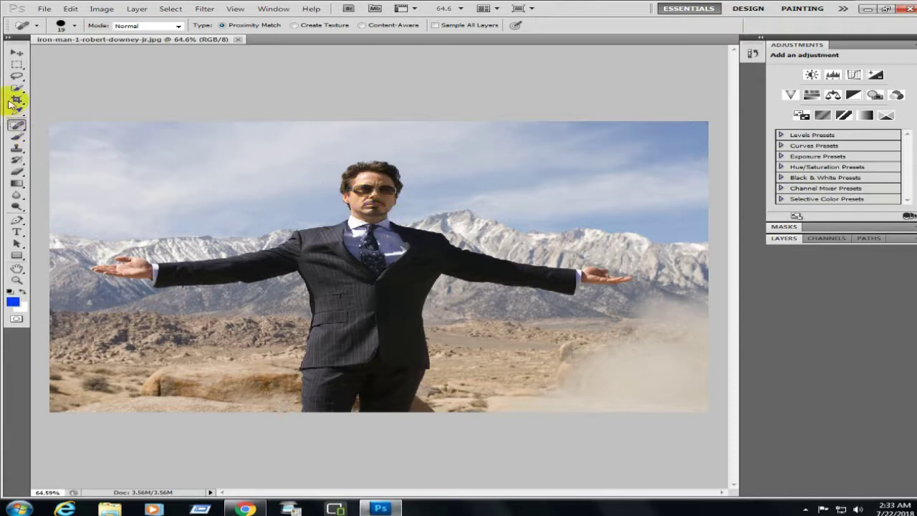
- Crop the desert photo to a tight frame around the man's head and shoulders, with no preset size
{"action": "left_click", "coordinate": [16, 99]}
{"action": "left_click", "coordinate": [465, 25]}
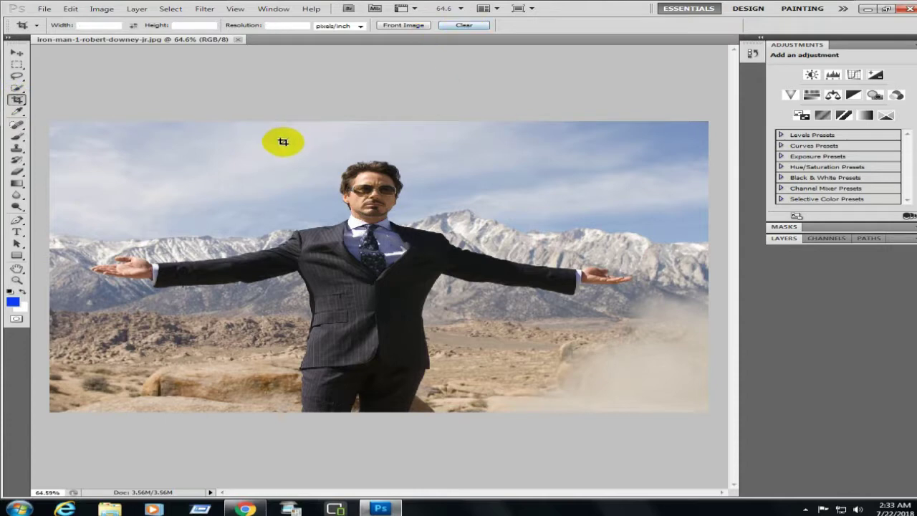
{"action": "left_click_drag", "start_coordinate": [283, 141], "coordinate": [426, 277]}
{"action": "left_click_drag", "start_coordinate": [388, 248], "coordinate": [405, 252]}
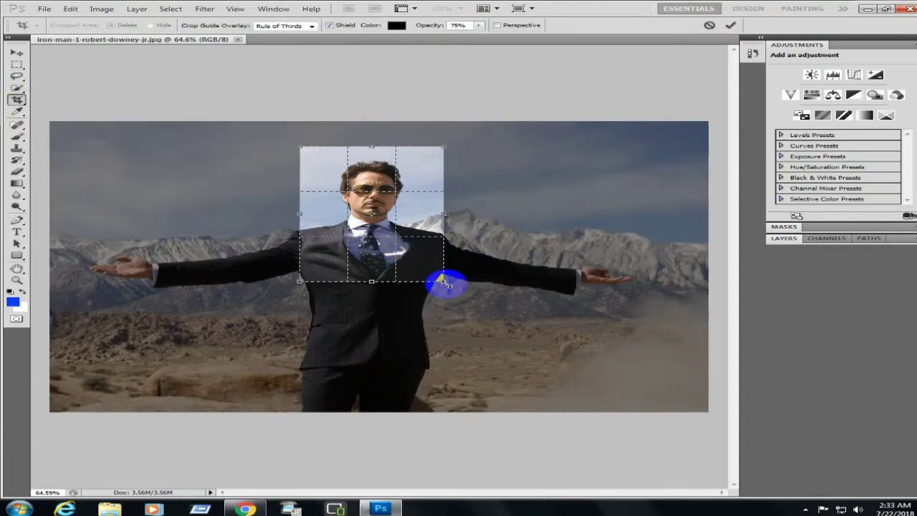
{"action": "left_click_drag", "start_coordinate": [443, 281], "coordinate": [426, 265]}
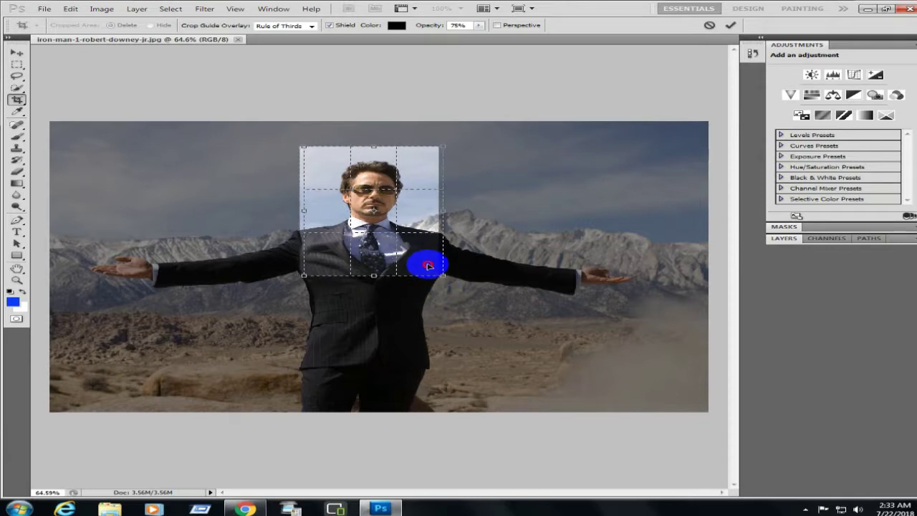
{"action": "double_click", "coordinate": [427, 265]}
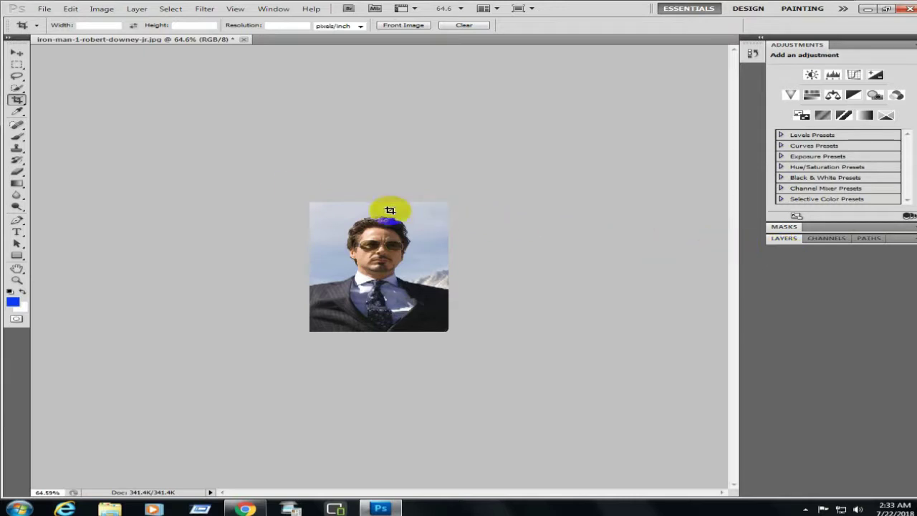
{"action": "scroll", "coordinate": [511, 227], "scroll_direction": "up", "scroll_amount": 2}
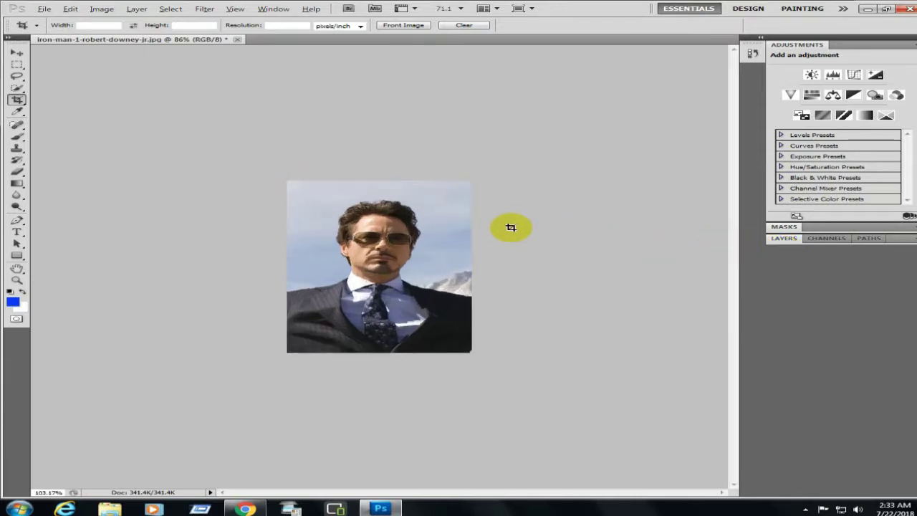
{"action": "scroll", "coordinate": [510, 227], "scroll_direction": "up", "scroll_amount": 2}
{"action": "scroll", "coordinate": [511, 228], "scroll_direction": "up", "scroll_amount": 2}
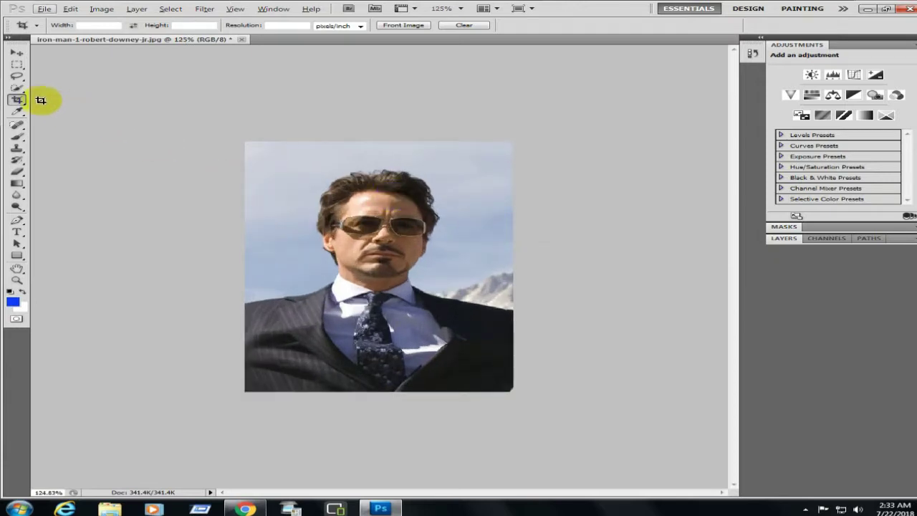
- Choose the Quick Selection Tool with a 36 px brush
{"action": "left_click", "coordinate": [17, 88]}
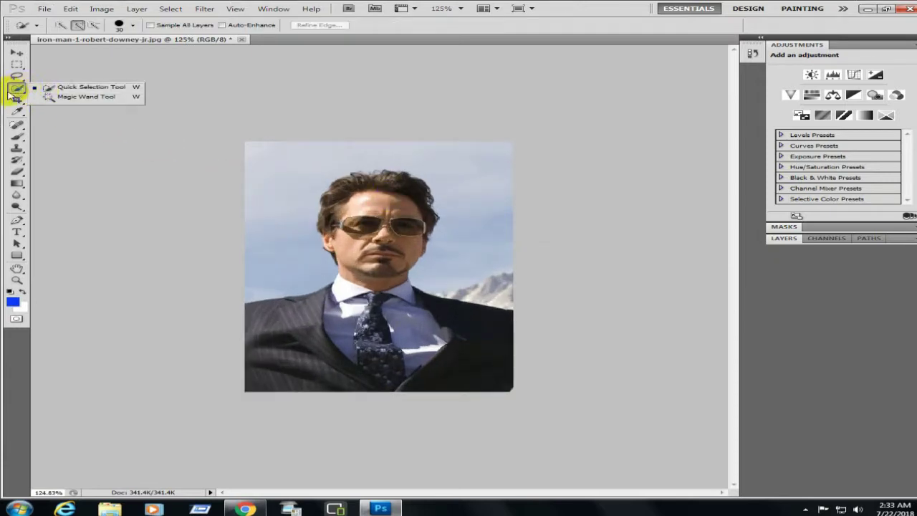
{"action": "left_click", "coordinate": [93, 90]}
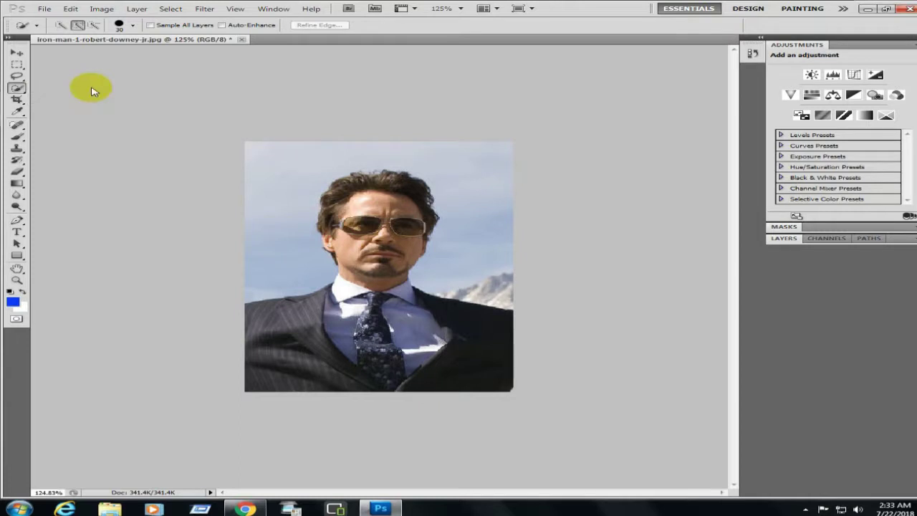
{"action": "left_click", "coordinate": [133, 26]}
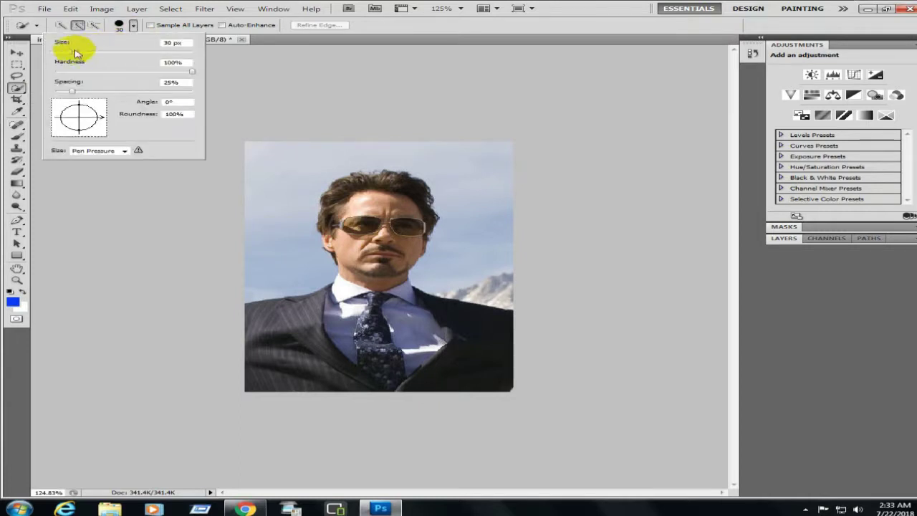
{"action": "left_click_drag", "start_coordinate": [74, 52], "coordinate": [79, 56]}
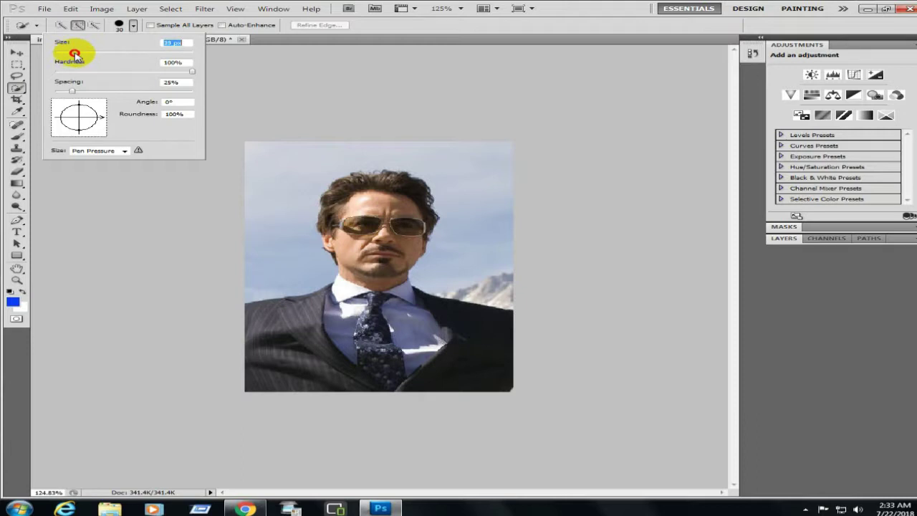
{"action": "left_click", "coordinate": [263, 65]}
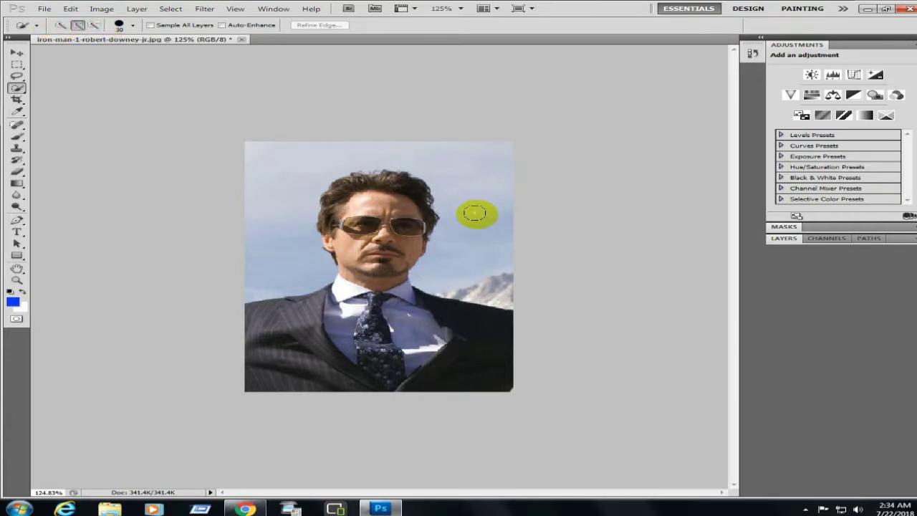
- Paint a selection over the man, then Alt-subtract the sky beside his neck, shoulders and hair
{"action": "mouse_move", "coordinate": [460, 215]}
{"action": "left_mouse_down"}
{"action": "mouse_move", "coordinate": [356, 193]}
{"action": "mouse_move", "coordinate": [366, 248]}
{"action": "mouse_move", "coordinate": [377, 254]}
{"action": "mouse_move", "coordinate": [337, 234]}
{"action": "mouse_move", "coordinate": [368, 225]}
{"action": "mouse_move", "coordinate": [378, 287]}
{"action": "mouse_move", "coordinate": [293, 337]}
{"action": "mouse_move", "coordinate": [481, 349]}
{"action": "mouse_move", "coordinate": [423, 346]}
{"action": "mouse_move", "coordinate": [360, 303]}
{"action": "mouse_move", "coordinate": [361, 336]}
{"action": "mouse_move", "coordinate": [368, 318]}
{"action": "mouse_move", "coordinate": [352, 311]}
{"action": "mouse_move", "coordinate": [355, 269]}
{"action": "mouse_move", "coordinate": [338, 273]}
{"action": "mouse_move", "coordinate": [375, 303]}
{"action": "left_mouse_up"}
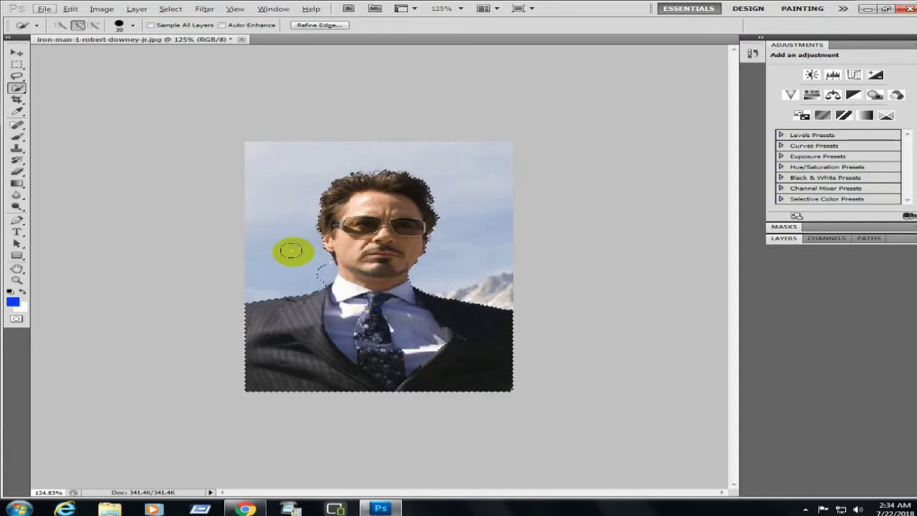
{"action": "key", "text": "alt"}
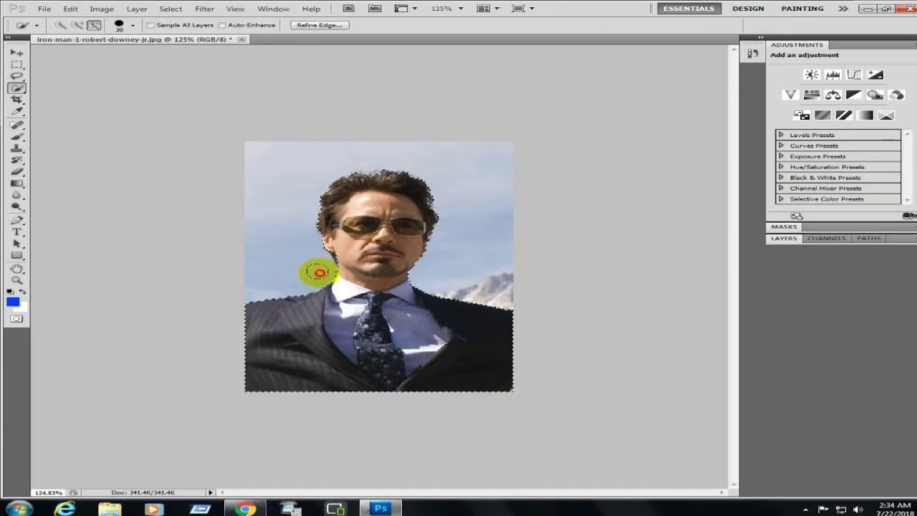
{"action": "mouse_move", "coordinate": [324, 268]}
{"action": "left_mouse_down"}
{"action": "mouse_move", "coordinate": [354, 290]}
{"action": "mouse_move", "coordinate": [341, 289]}
{"action": "left_mouse_up"}
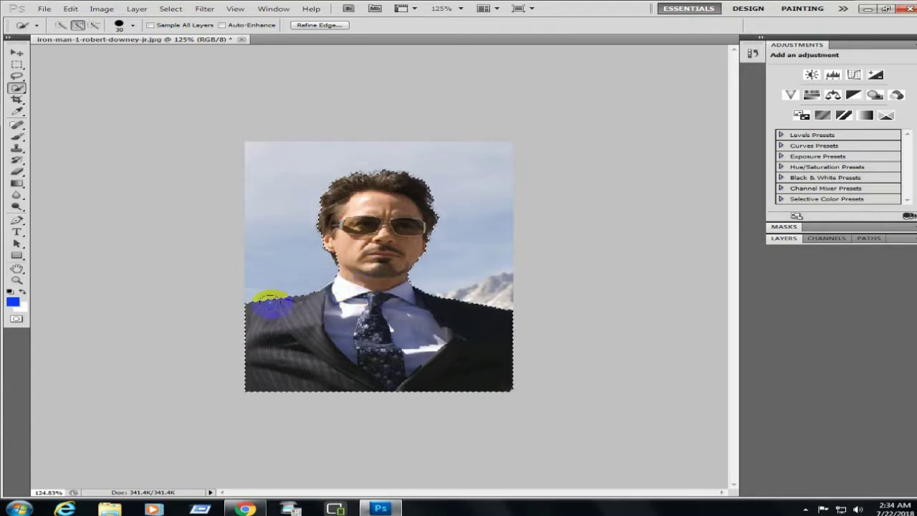
{"action": "left_click_drag", "start_coordinate": [270, 303], "coordinate": [437, 218]}
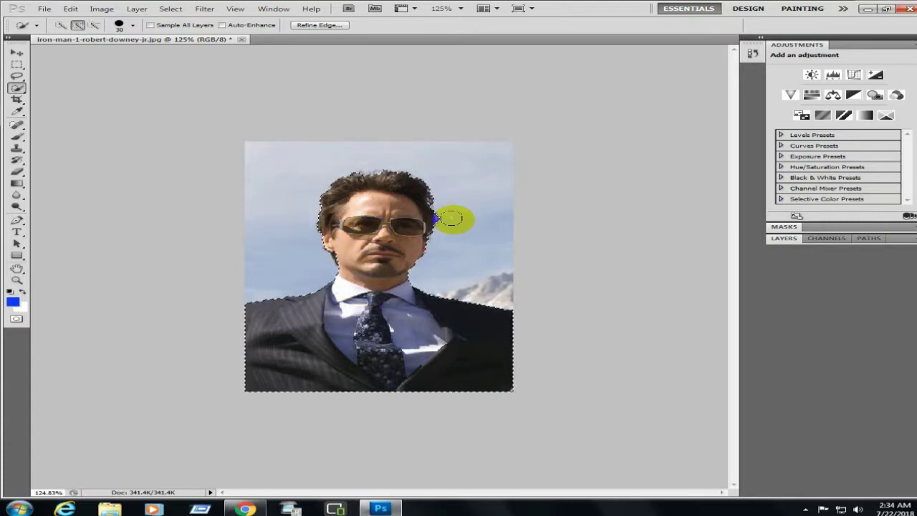
- Turn the selection into a pixel mask on Layer 0, hiding the sky
{"action": "left_click", "coordinate": [781, 227]}
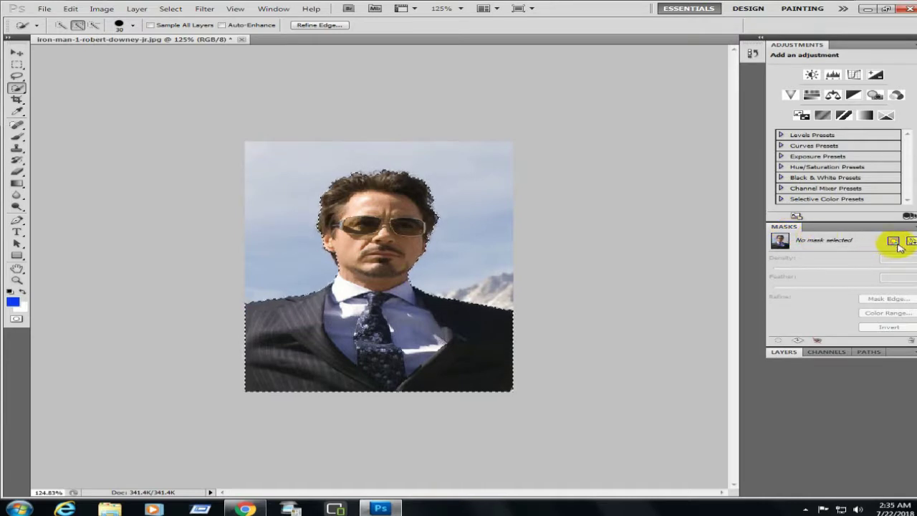
{"action": "left_click", "coordinate": [893, 242]}
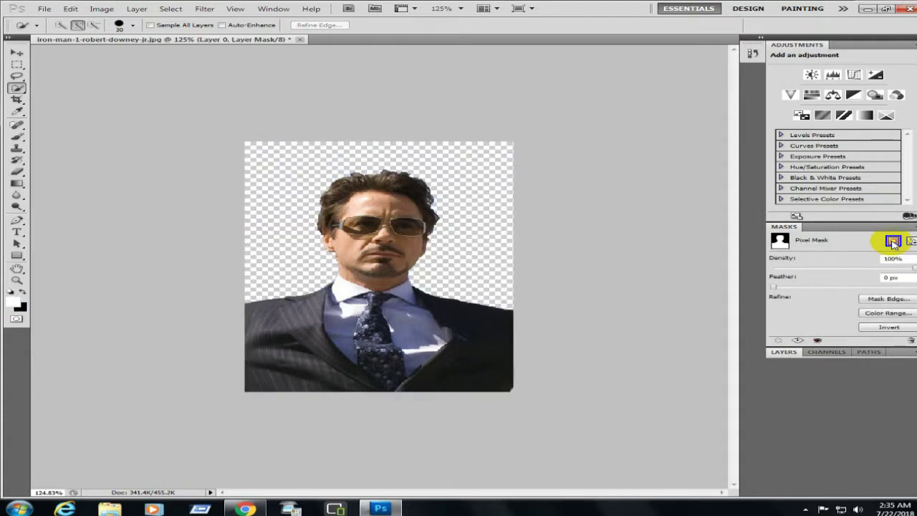
{"action": "left_click", "coordinate": [783, 352]}
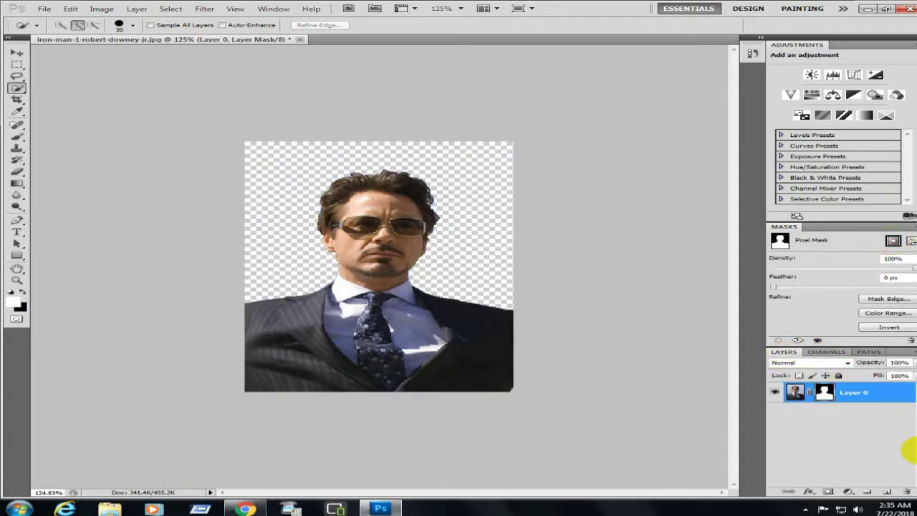
{"action": "left_click", "coordinate": [889, 491], "text": "ctrl"}
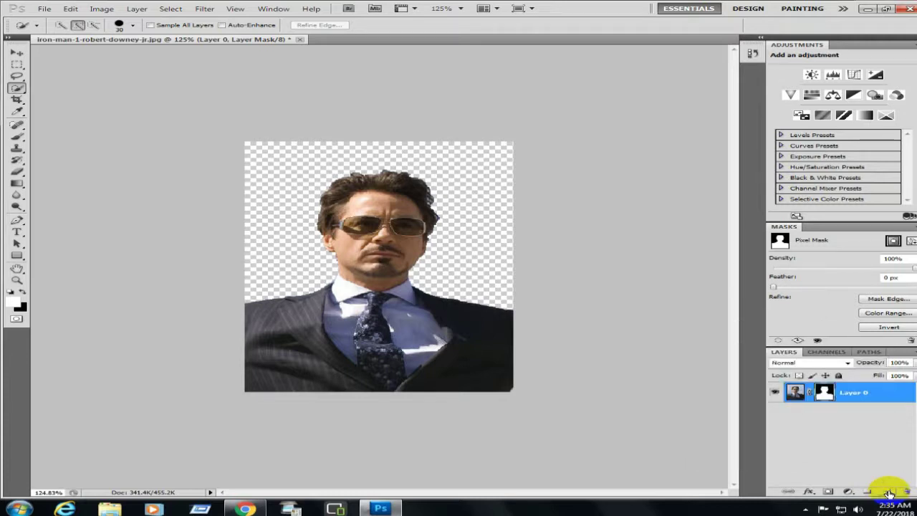
- Add an empty Layer 1 below Layer 0 and set the foreground colour to violet-blue #4134ee
{"action": "left_click", "coordinate": [888, 493], "text": "ctrl"}
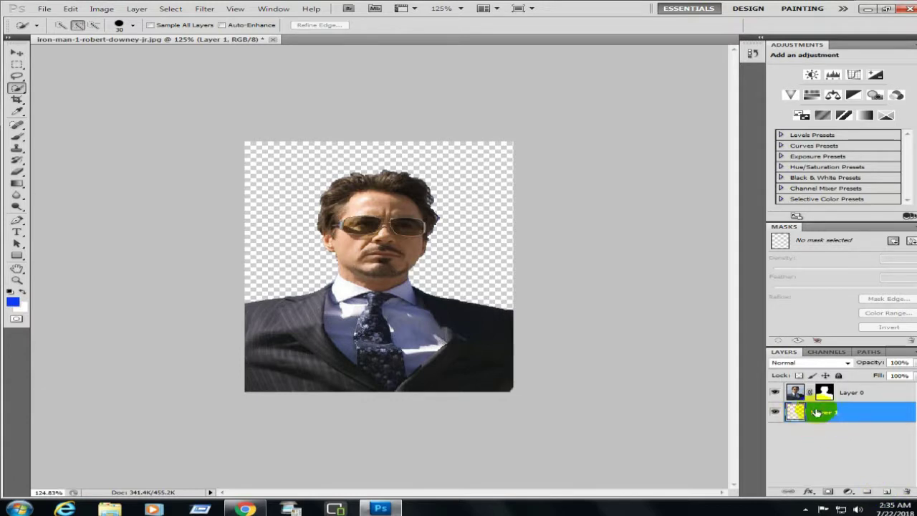
{"action": "key", "text": "d"}
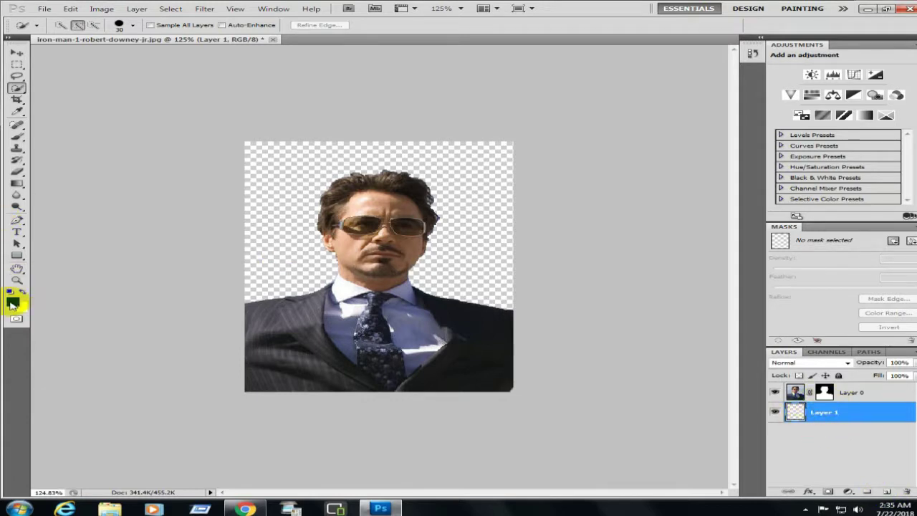
{"action": "left_click", "coordinate": [12, 304]}
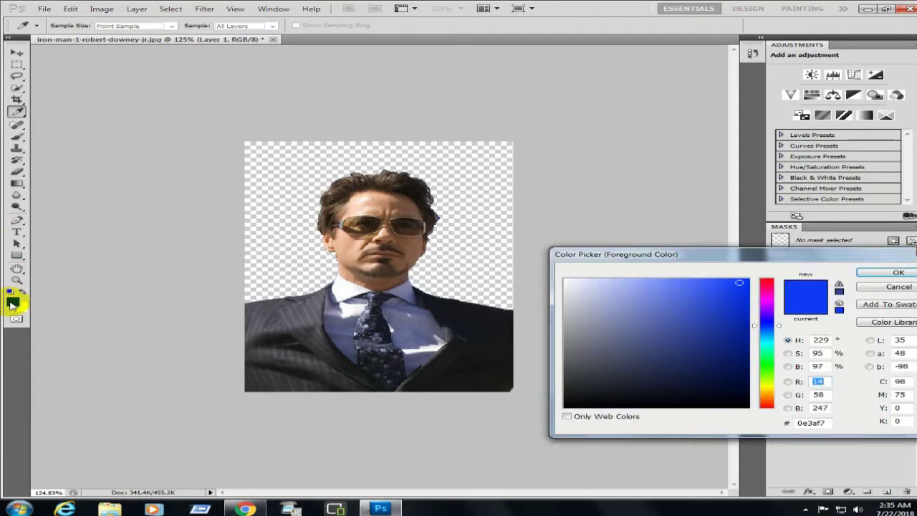
{"action": "left_click_drag", "start_coordinate": [583, 256], "coordinate": [377, 162]}
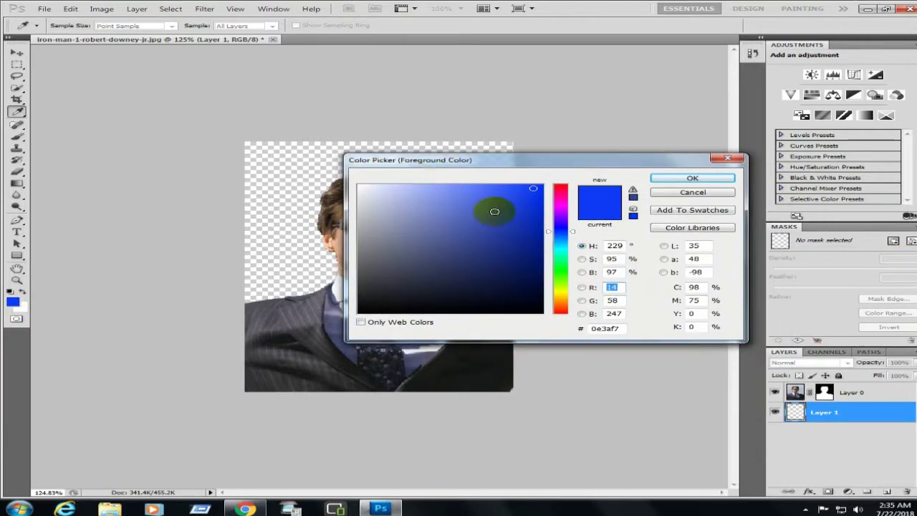
{"action": "left_click", "coordinate": [560, 227]}
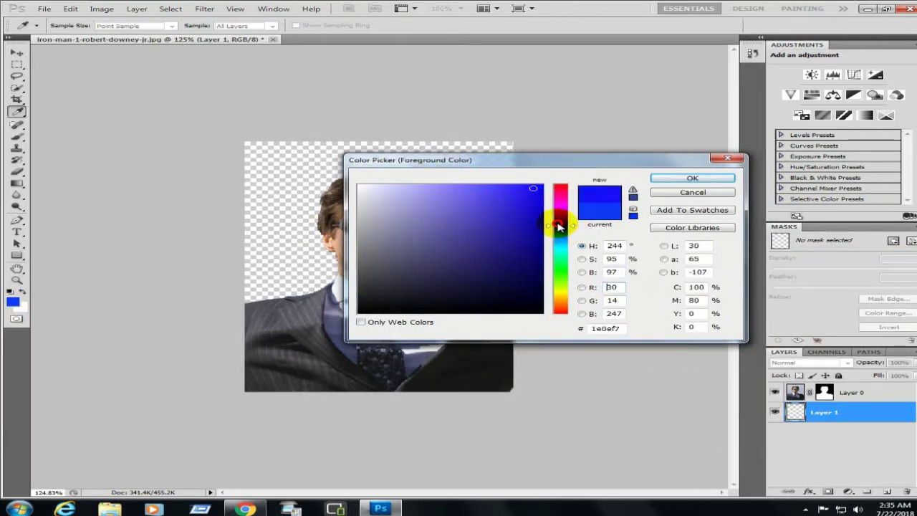
{"action": "left_click_drag", "start_coordinate": [560, 226], "coordinate": [558, 226]}
{"action": "left_click", "coordinate": [502, 193]}
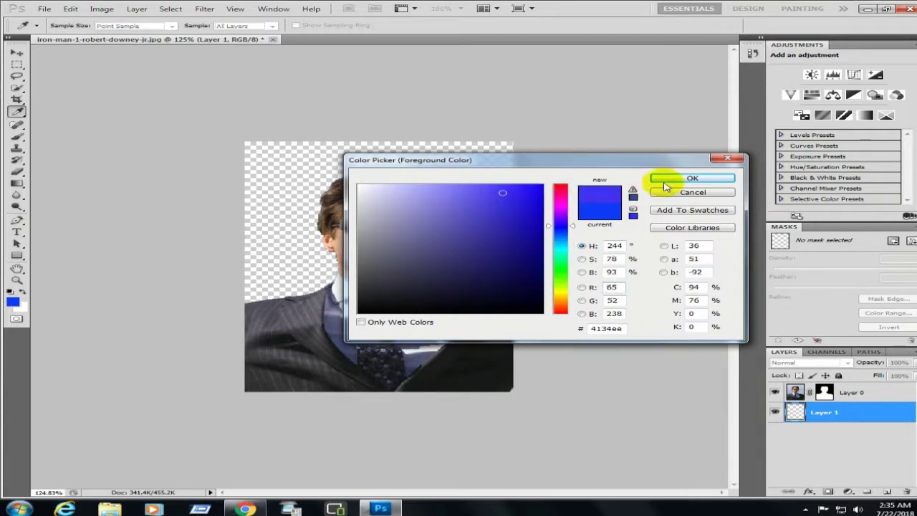
{"action": "left_click", "coordinate": [667, 179]}
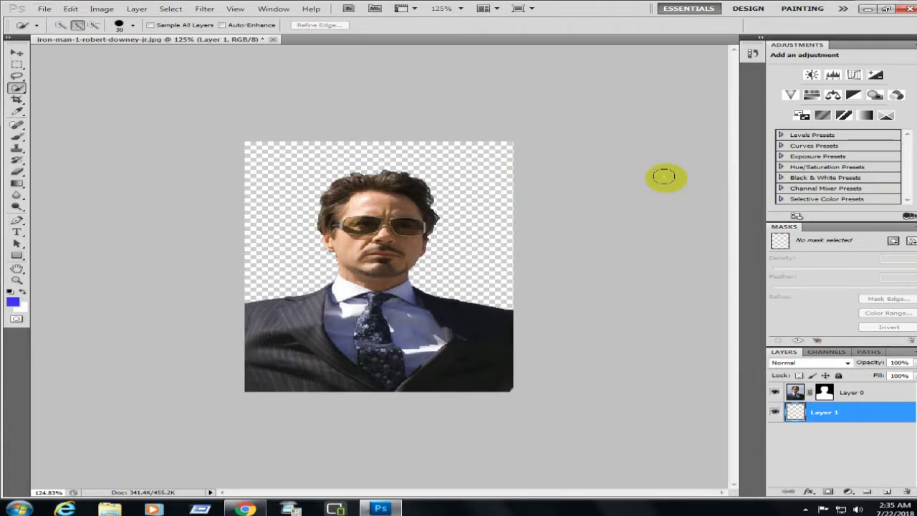
- Fill Layer 1 with cyan #17e3f5 and select it together with the portrait layer
{"action": "key", "text": "alt+BackSpace"}
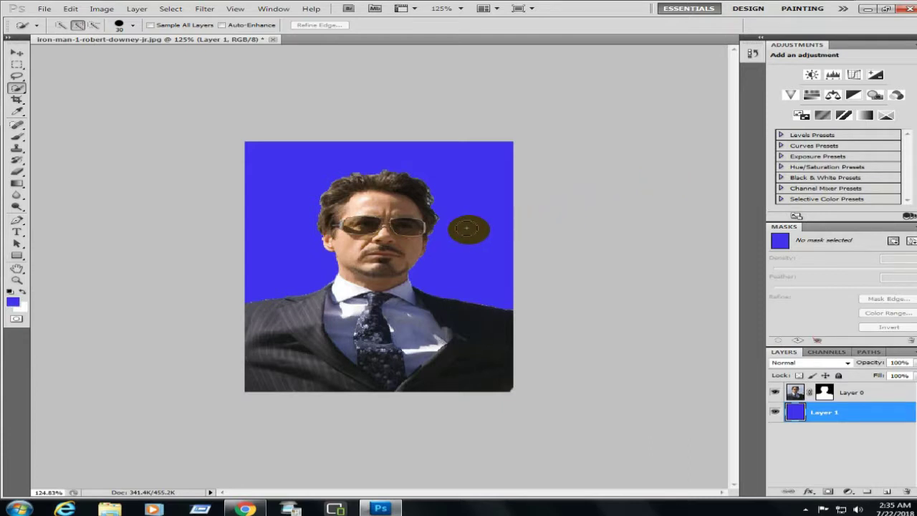
{"action": "key", "text": "d"}
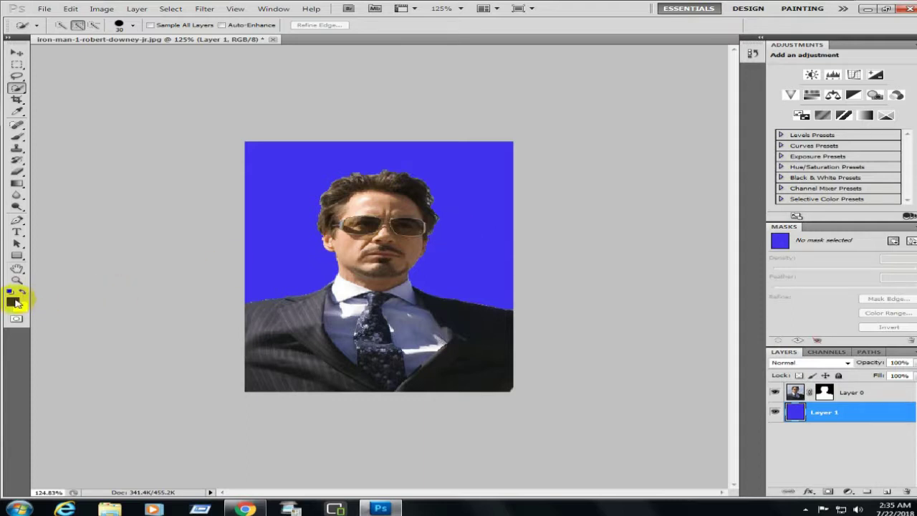
{"action": "left_click", "coordinate": [16, 302]}
{"action": "left_click_drag", "start_coordinate": [566, 228], "coordinate": [557, 246]}
{"action": "left_click_drag", "start_coordinate": [536, 205], "coordinate": [526, 189]}
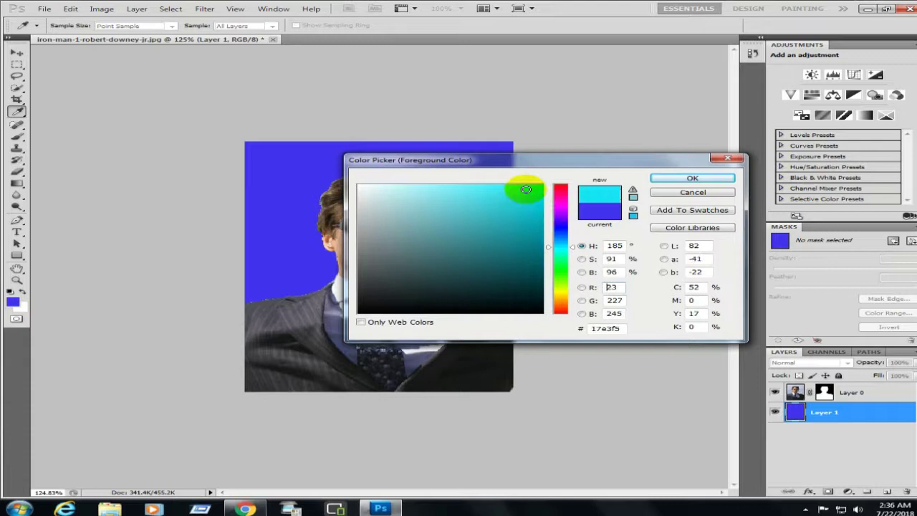
{"action": "left_click", "coordinate": [692, 179]}
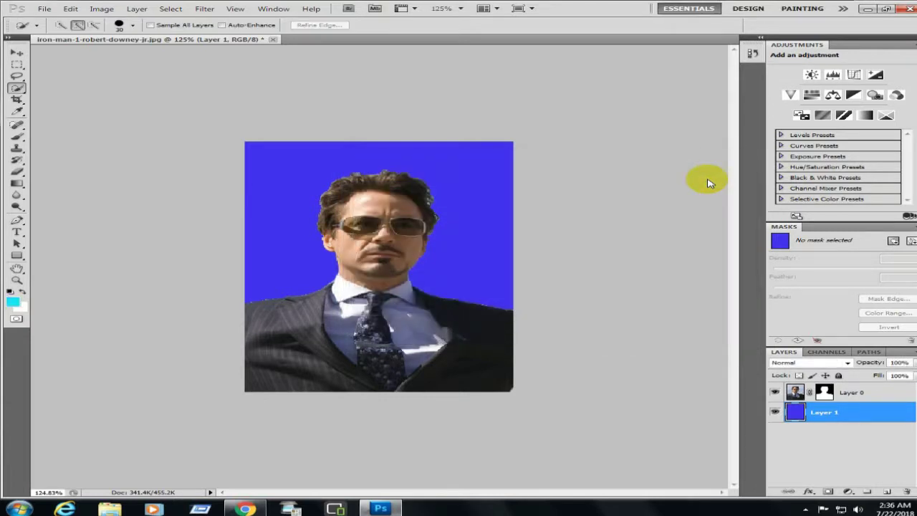
{"action": "key", "text": "alt+BackSpace"}
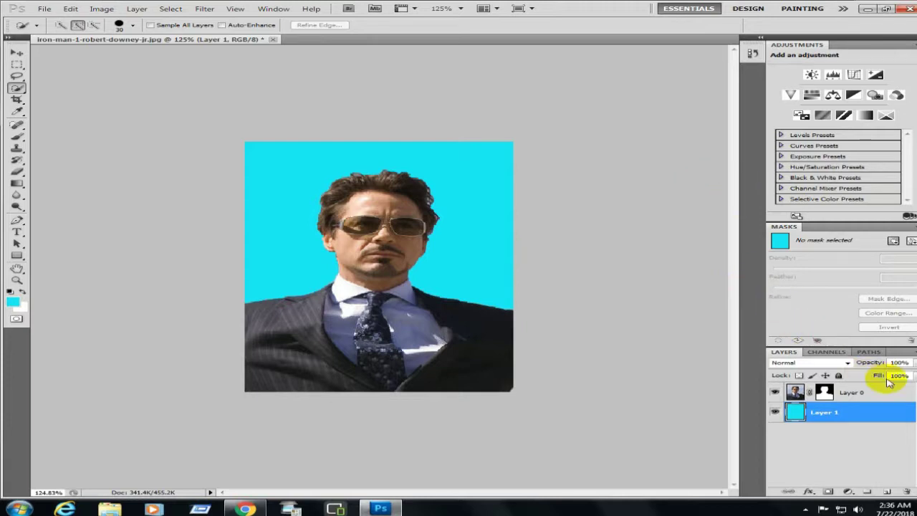
{"action": "left_click", "coordinate": [856, 392], "text": "shift"}
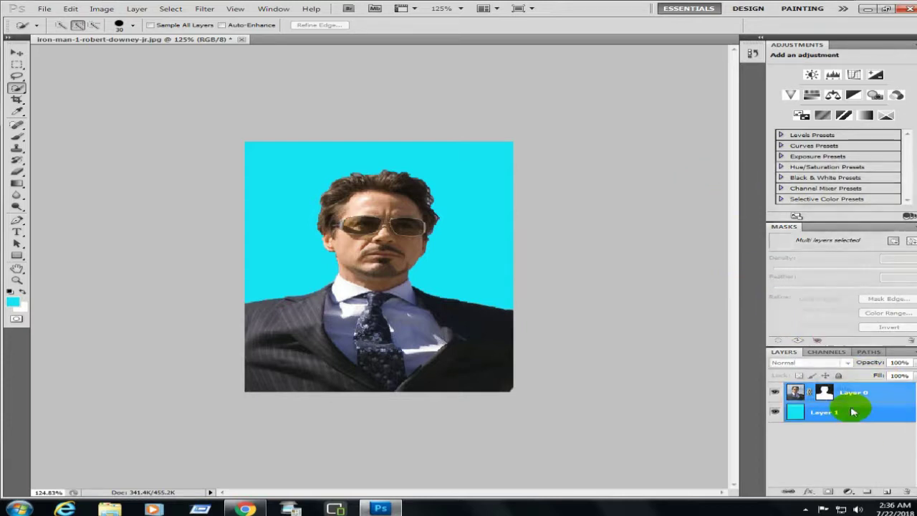
- Merge the selected portrait and cyan background layers into a single layer
{"action": "right_click", "coordinate": [851, 412]}
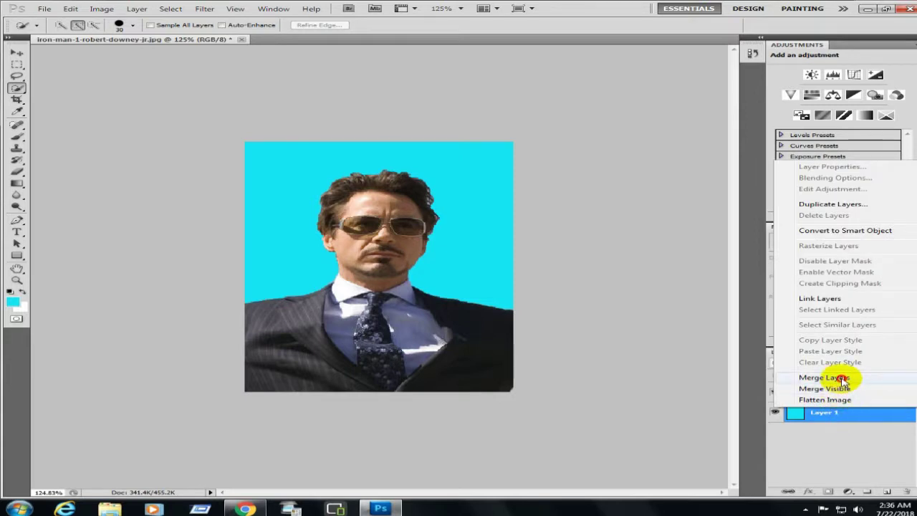
{"action": "left_click", "coordinate": [843, 379]}
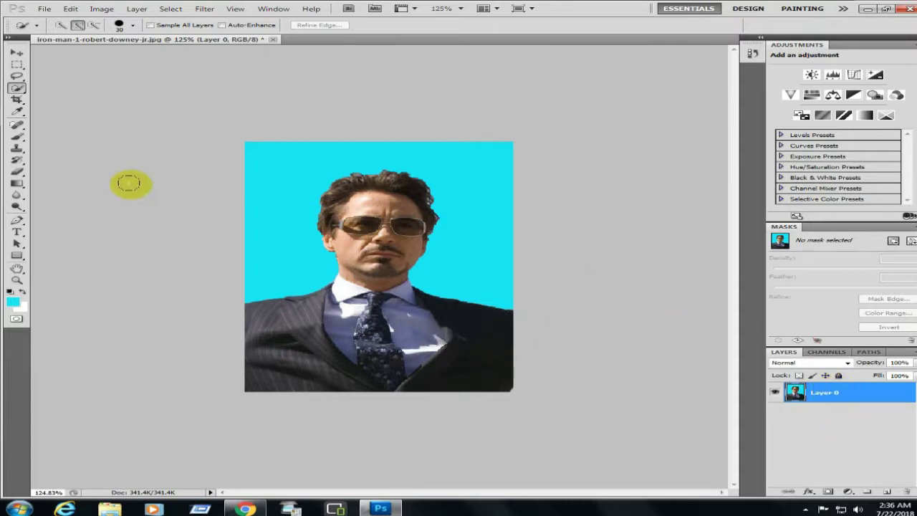
- Set the Crop tool to 40 mm width, 50 mm height and 300 pixels/inch
{"action": "left_click", "coordinate": [15, 101]}
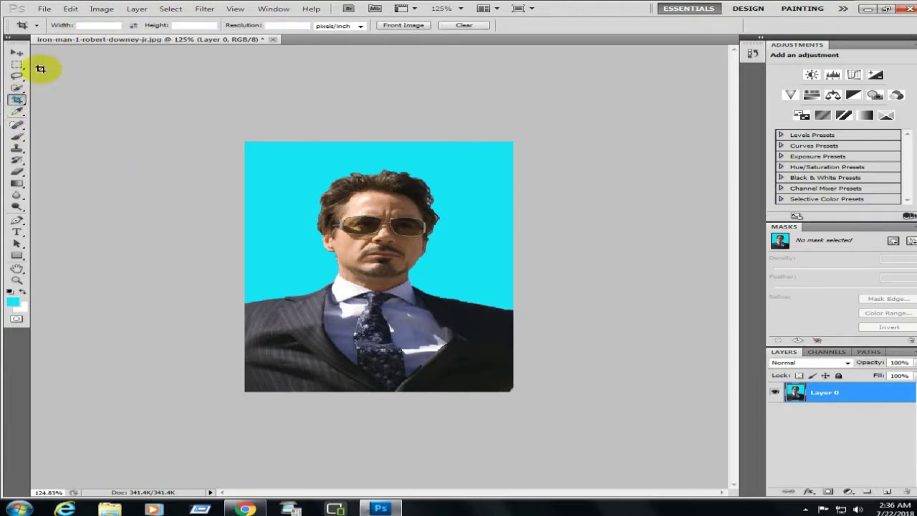
{"action": "left_click", "coordinate": [91, 27]}
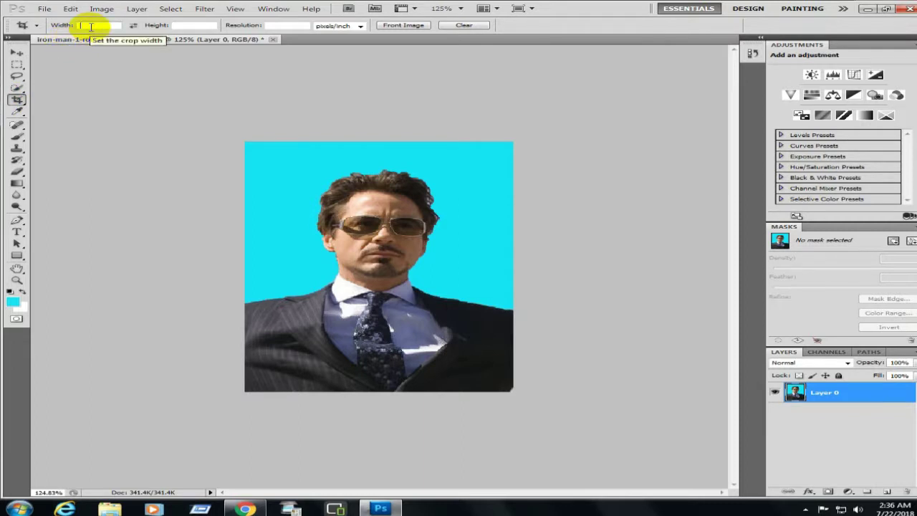
{"action": "type", "text": "40mm"}
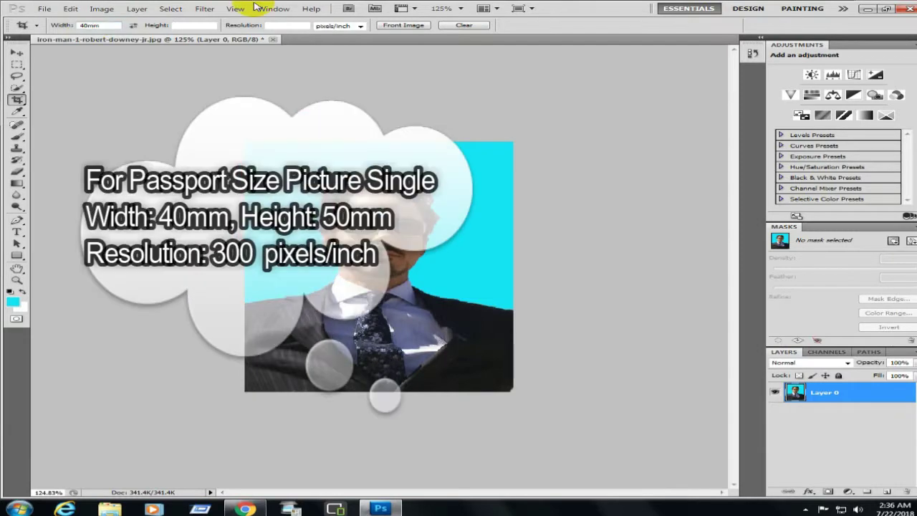
{"action": "left_click", "coordinate": [194, 25]}
{"action": "type", "text": "50mm"}
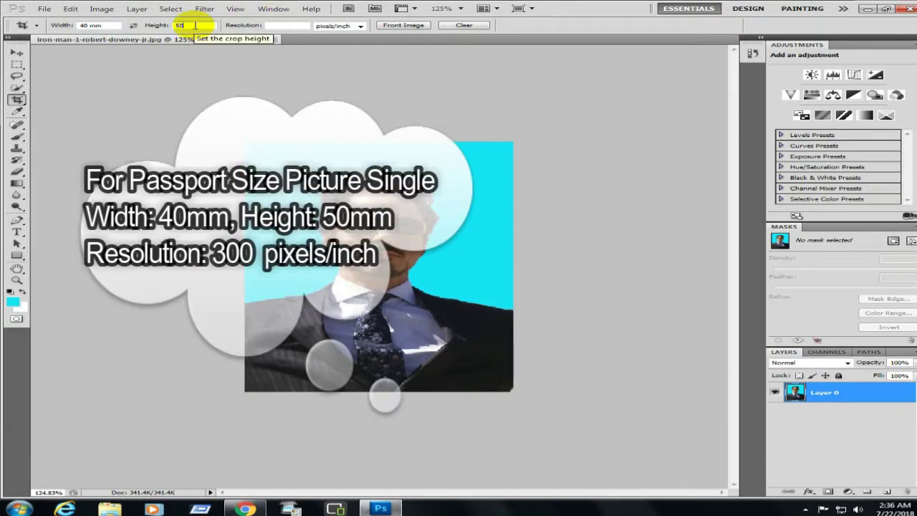
{"action": "left_click", "coordinate": [281, 26]}
{"action": "type", "text": "00"}
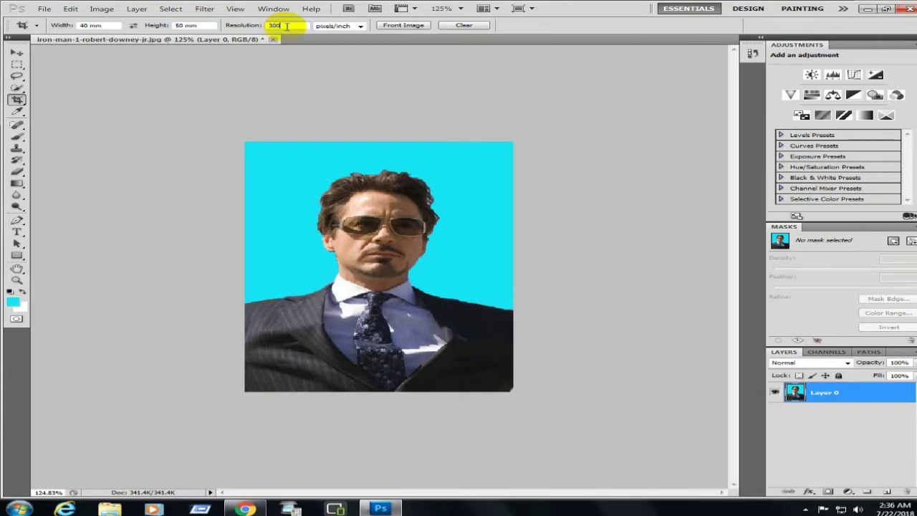
- Draw the crop box over the portrait and commit the passport-size crop
{"action": "left_click_drag", "start_coordinate": [215, 134], "coordinate": [606, 423]}
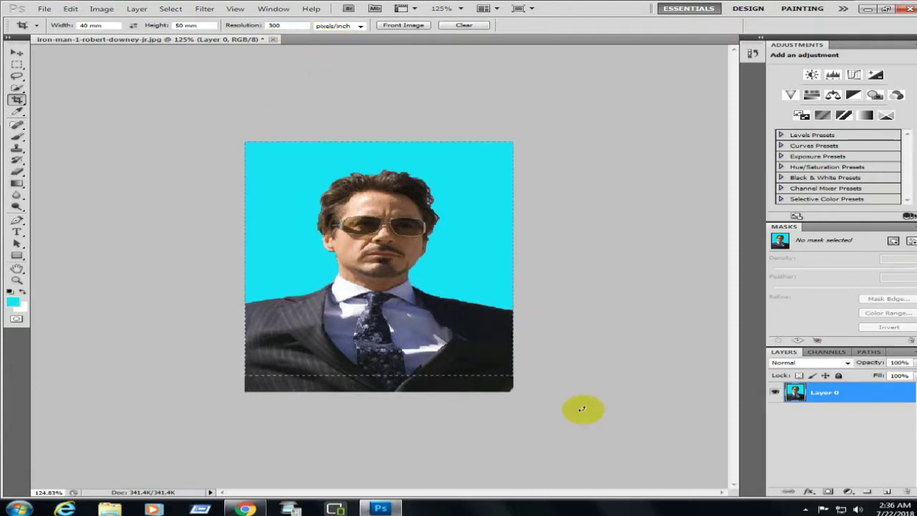
{"action": "left_click_drag", "start_coordinate": [470, 349], "coordinate": [475, 362]}
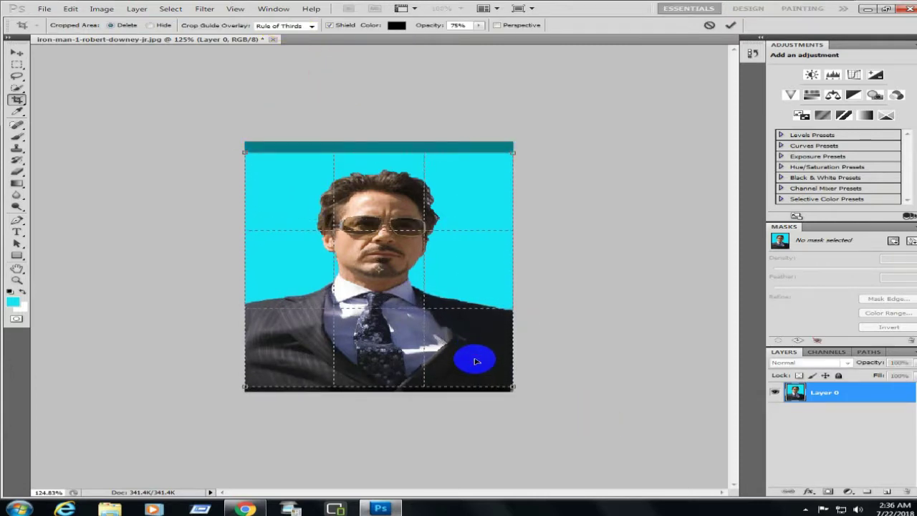
{"action": "double_click", "coordinate": [475, 361]}
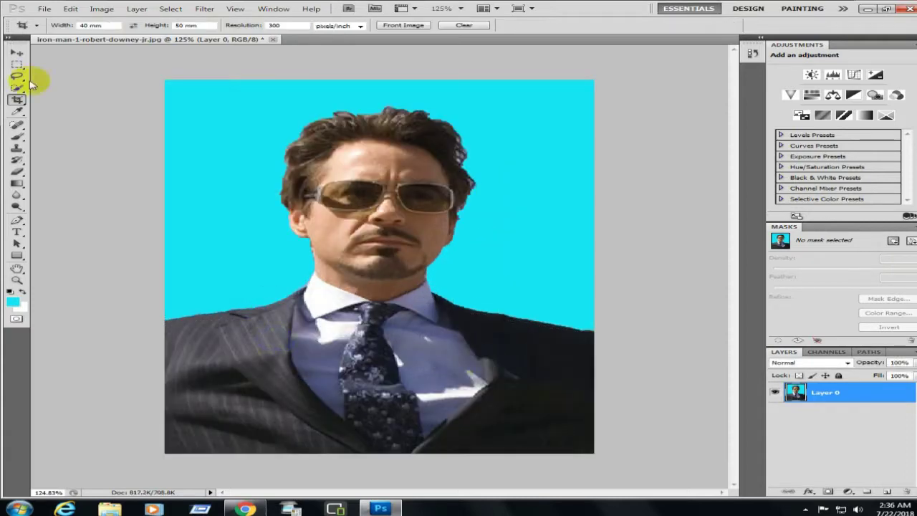
{"action": "left_click", "coordinate": [43, 9]}
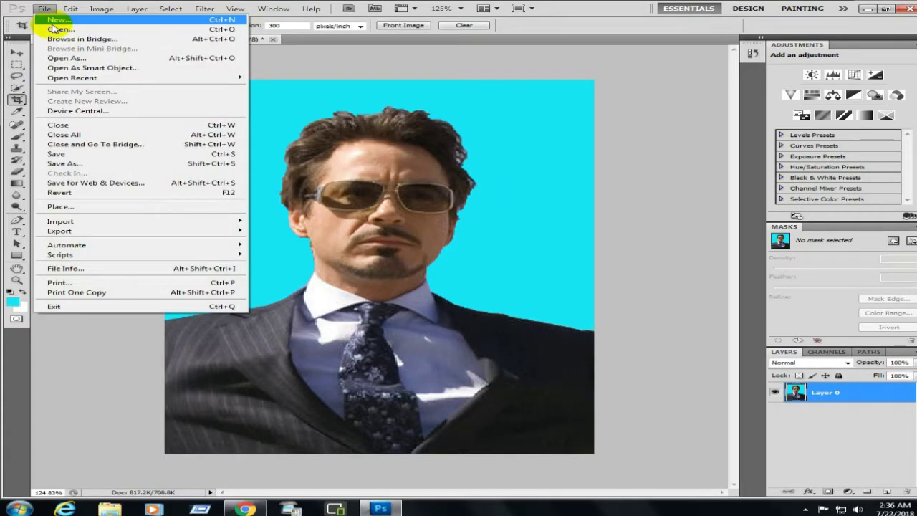
- Create a blank white A4 document using the International Paper preset
{"action": "key", "text": "Escape"}
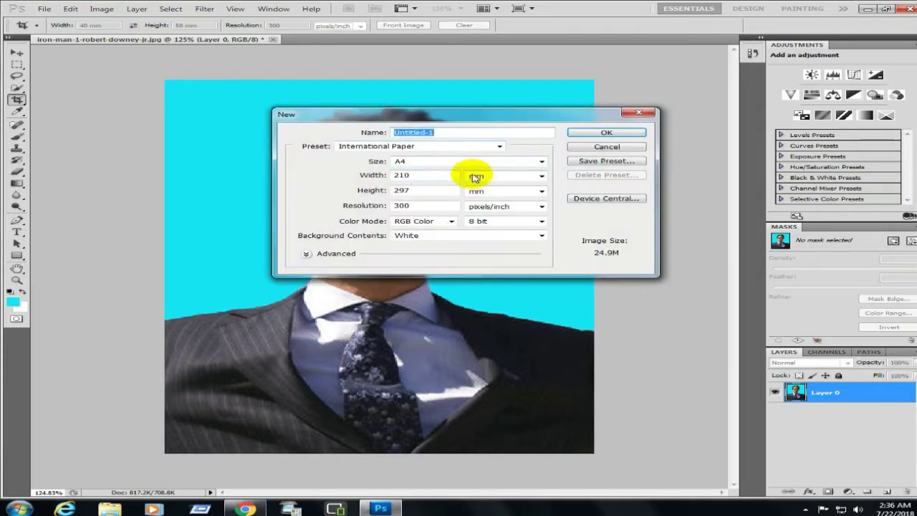
{"action": "left_click", "coordinate": [459, 147]}
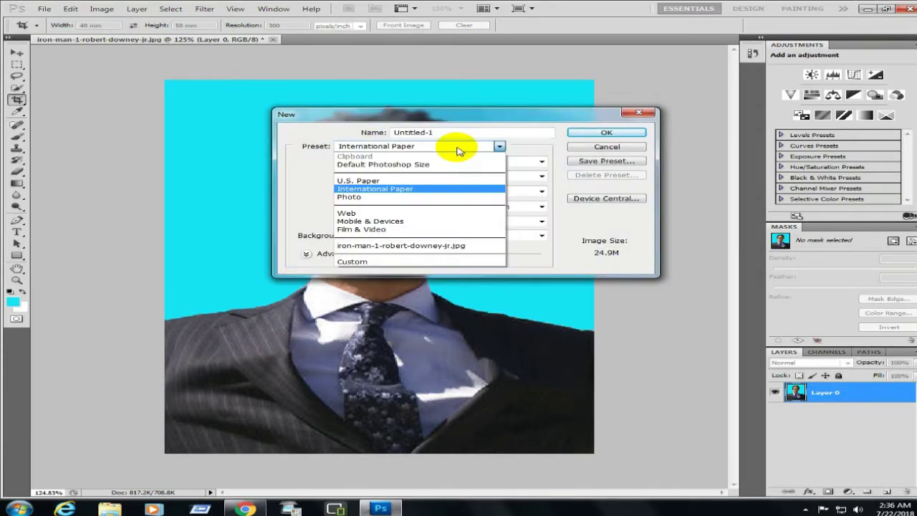
{"action": "left_click", "coordinate": [430, 189]}
{"action": "left_click", "coordinate": [487, 163]}
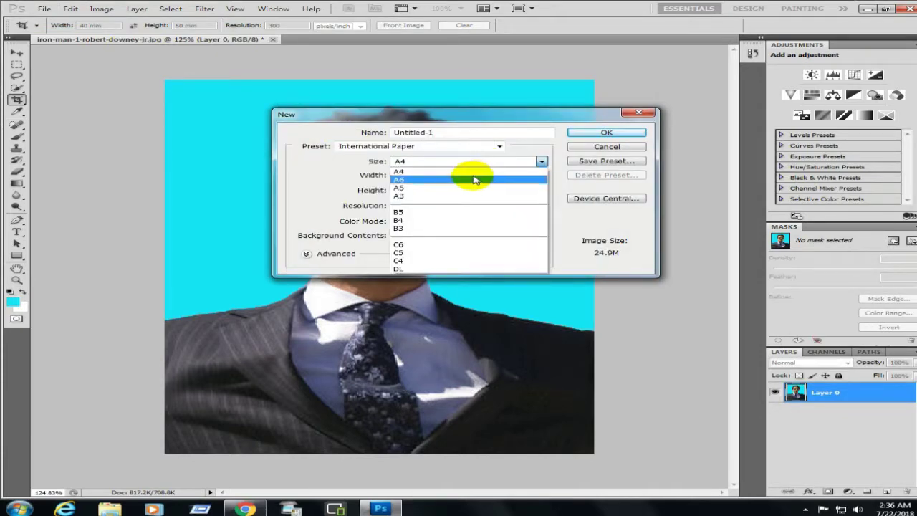
{"action": "left_click", "coordinate": [467, 172]}
{"action": "left_click", "coordinate": [579, 134]}
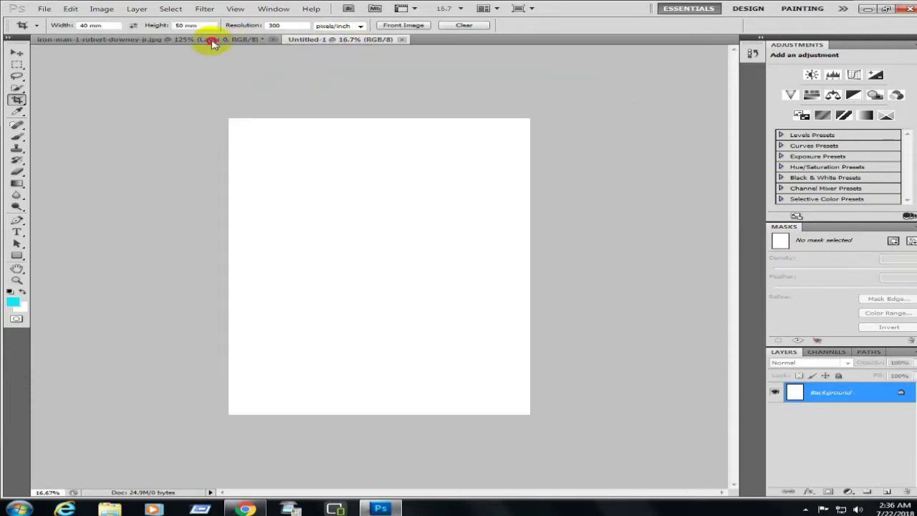
- Select the whole passport portrait and move a copy onto the A4 page's top-left corner
{"action": "left_click", "coordinate": [144, 40]}
{"action": "left_click", "coordinate": [16, 65]}
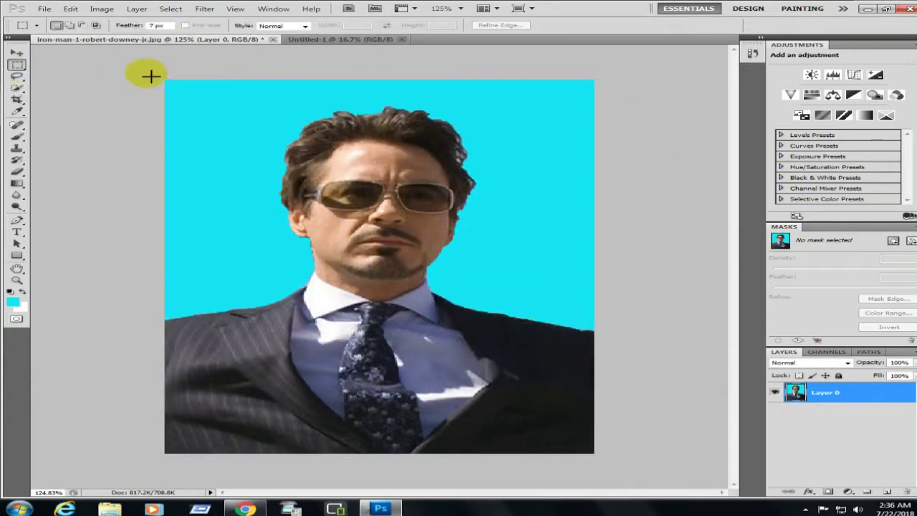
{"action": "left_click_drag", "start_coordinate": [147, 75], "coordinate": [669, 481]}
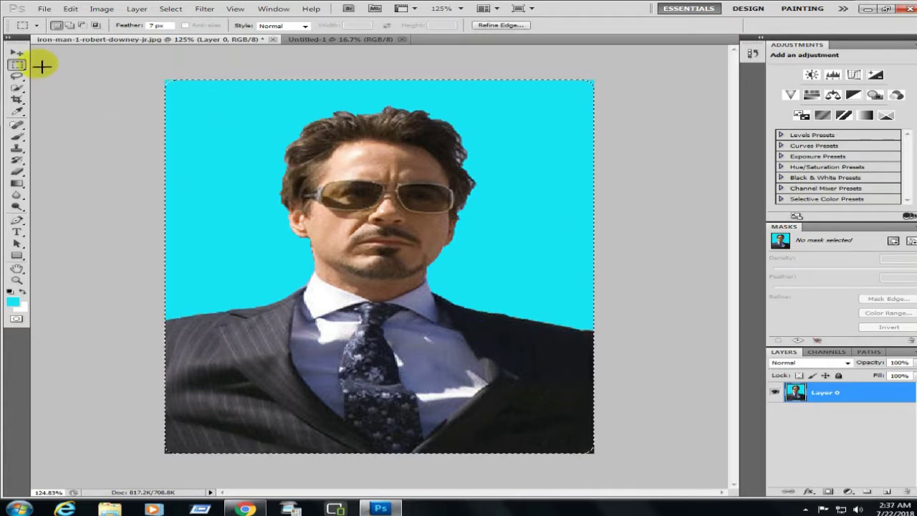
{"action": "left_click", "coordinate": [170, 89]}
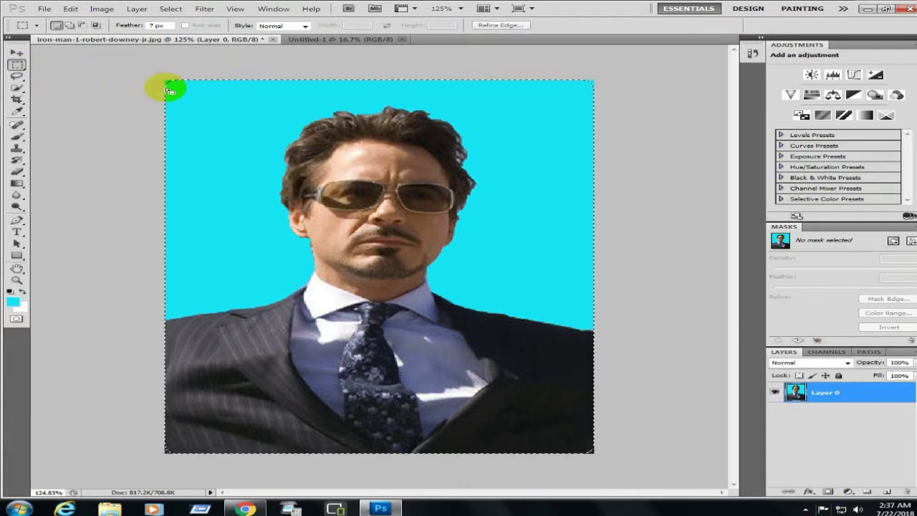
{"action": "left_click", "coordinate": [16, 53]}
{"action": "mouse_move", "coordinate": [305, 147]}
{"action": "left_mouse_down"}
{"action": "mouse_move", "coordinate": [318, 41]}
{"action": "mouse_move", "coordinate": [317, 188]}
{"action": "mouse_move", "coordinate": [281, 156]}
{"action": "left_mouse_up"}
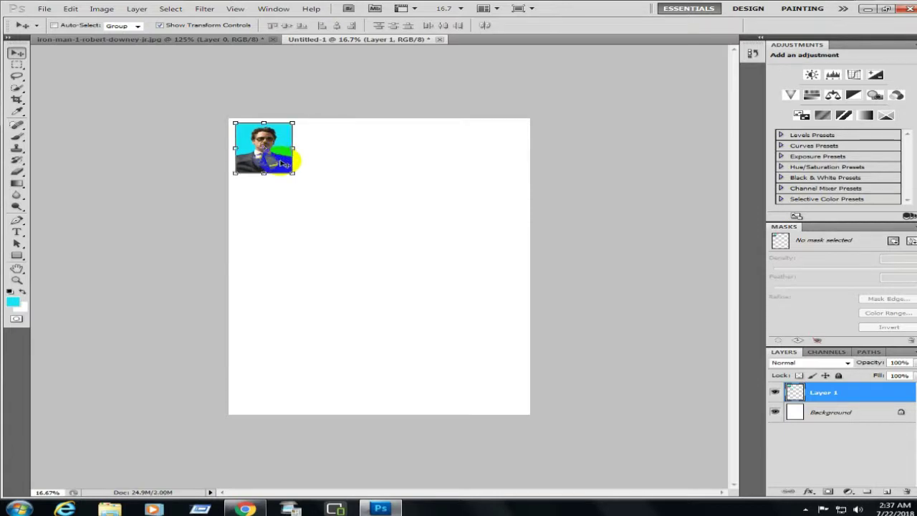
{"action": "left_click", "coordinate": [236, 10]}
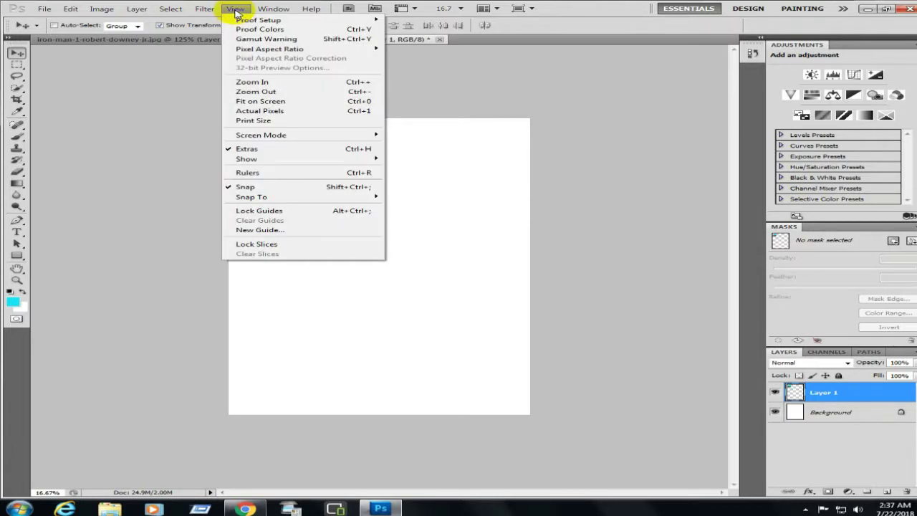
{"action": "left_click", "coordinate": [259, 173]}
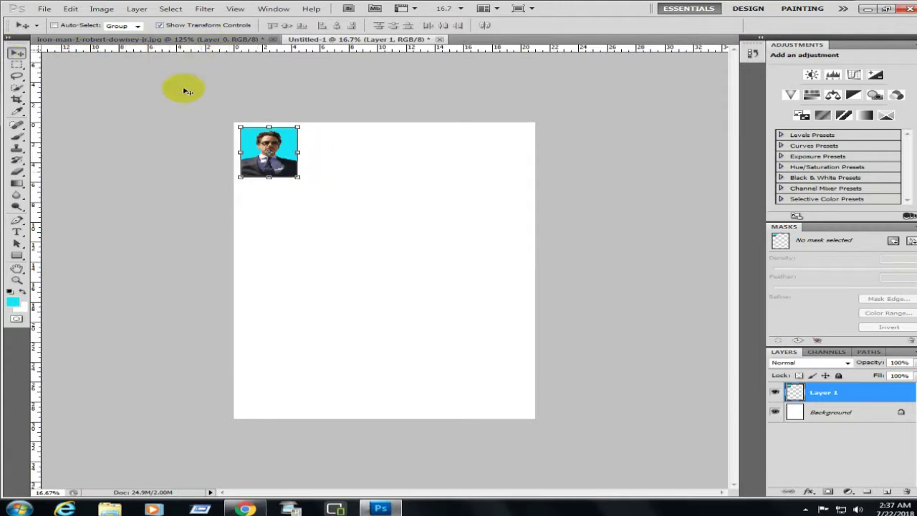
{"action": "left_click_drag", "start_coordinate": [290, 166], "coordinate": [285, 163]}
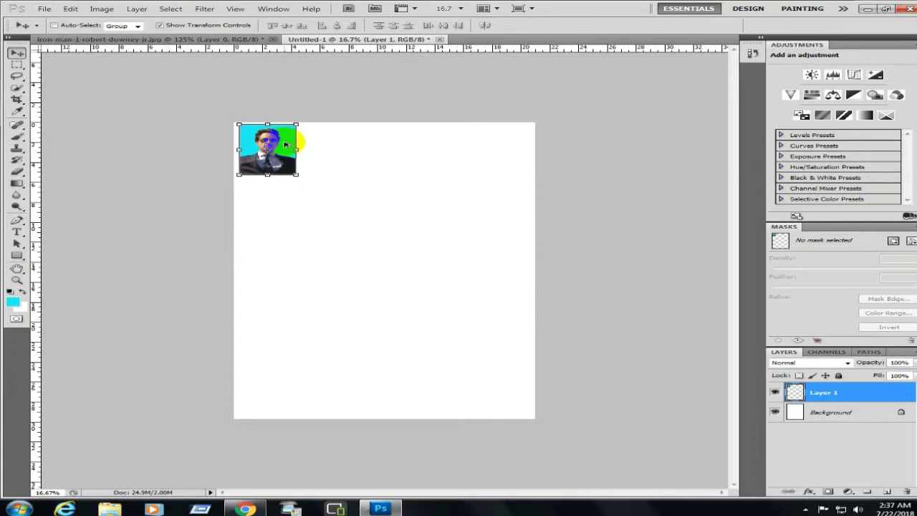
{"action": "left_click_drag", "start_coordinate": [285, 144], "coordinate": [429, 144], "text": "alt"}
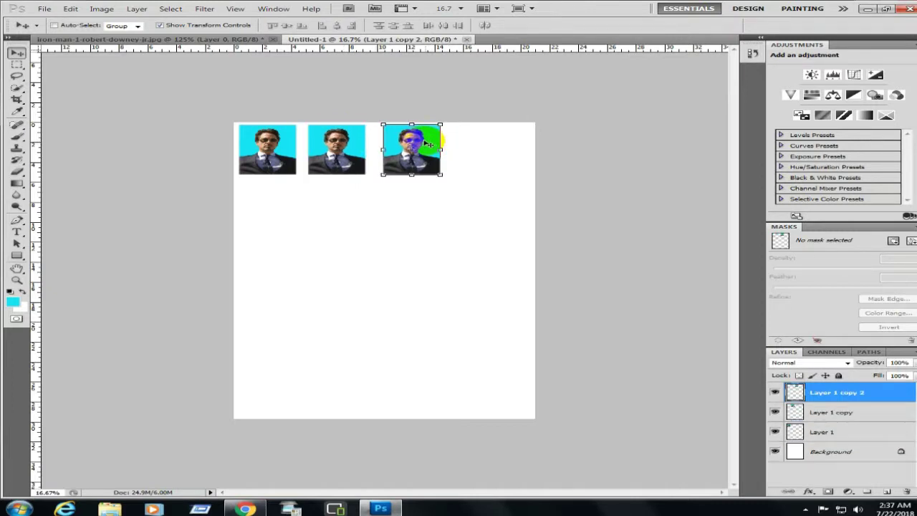
{"action": "left_click_drag", "start_coordinate": [424, 141], "coordinate": [494, 144], "text": "alt"}
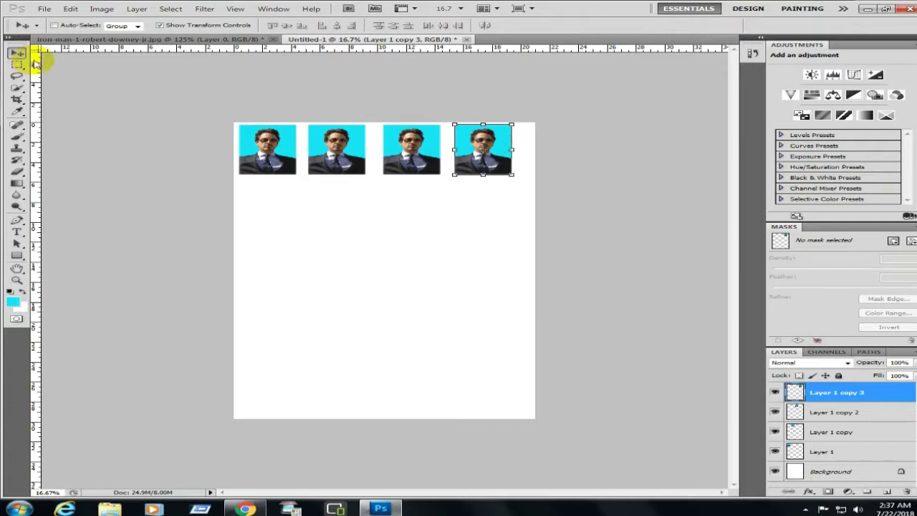
{"action": "key", "text": "ctrl+alt+z"}
{"action": "key", "text": "ctrl+alt+z"}
{"action": "key", "text": "ctrl+alt+z"}
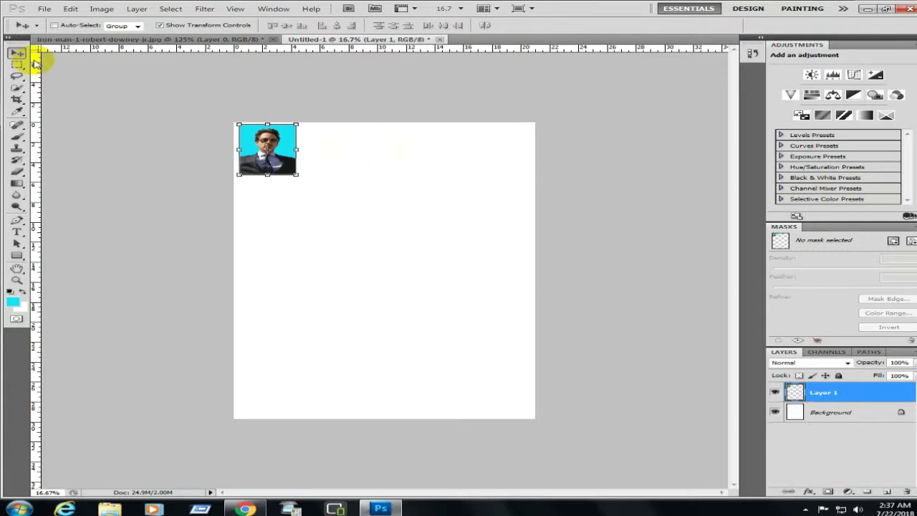
{"action": "key", "text": "ctrl+alt+z"}
- Move between the portrait and A4 documents, ending on the portrait with the Crop tool active
{"action": "left_click", "coordinate": [159, 38]}
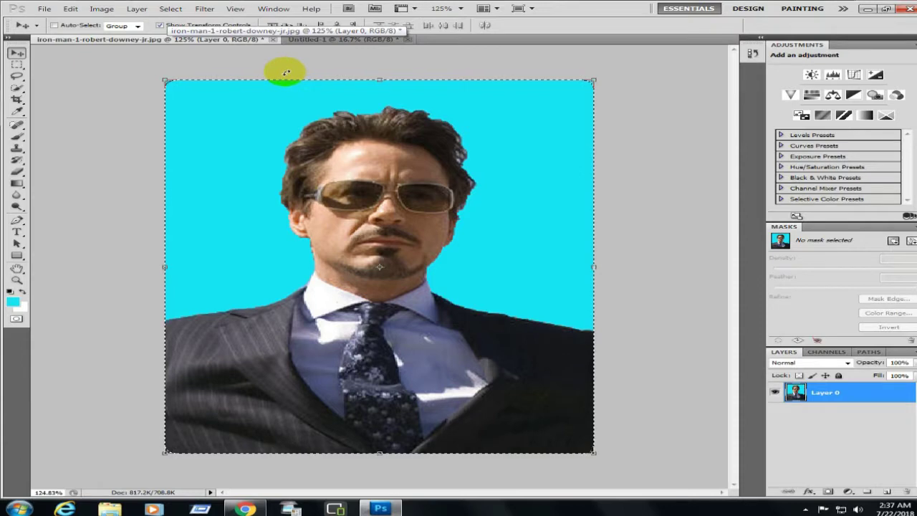
{"action": "left_click", "coordinate": [16, 66]}
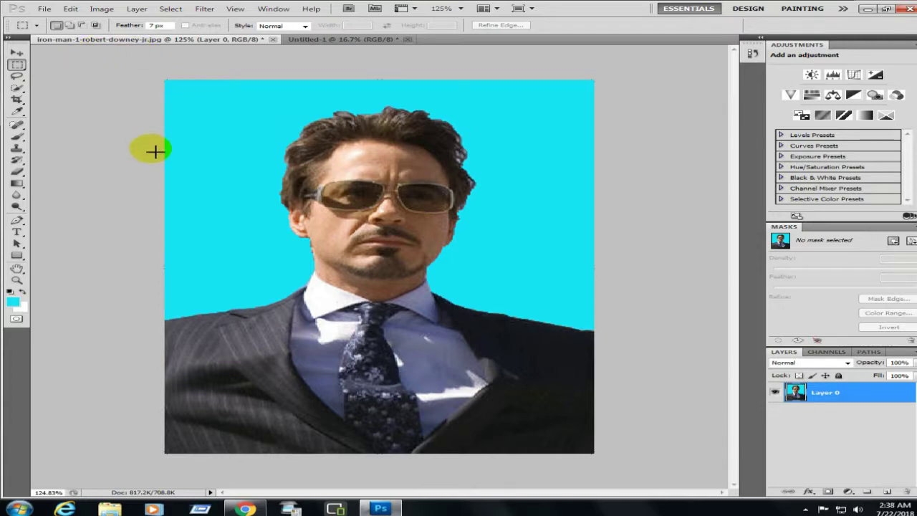
{"action": "left_click_drag", "start_coordinate": [229, 206], "coordinate": [215, 173]}
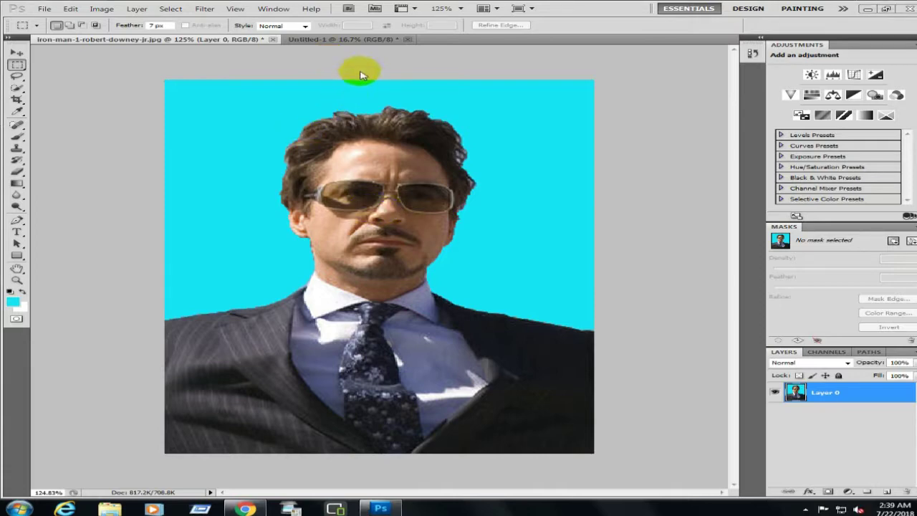
{"action": "left_click", "coordinate": [341, 40]}
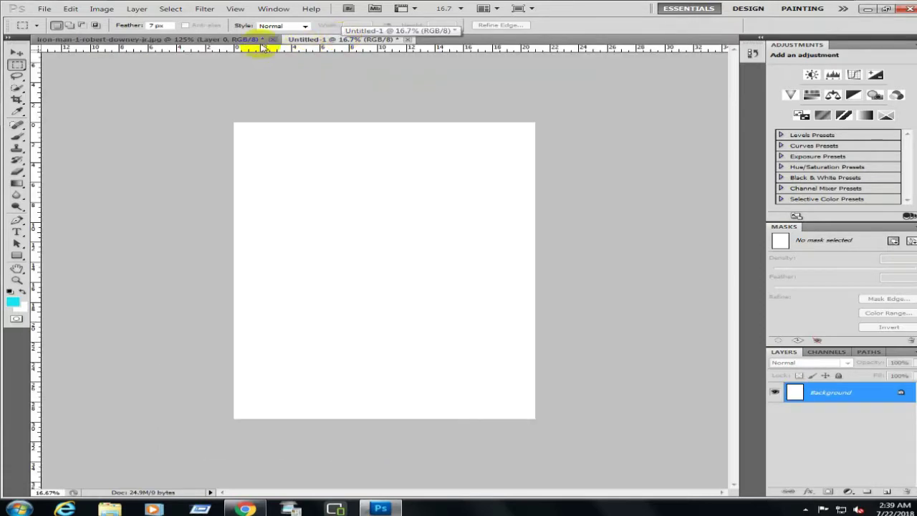
{"action": "left_click", "coordinate": [228, 40]}
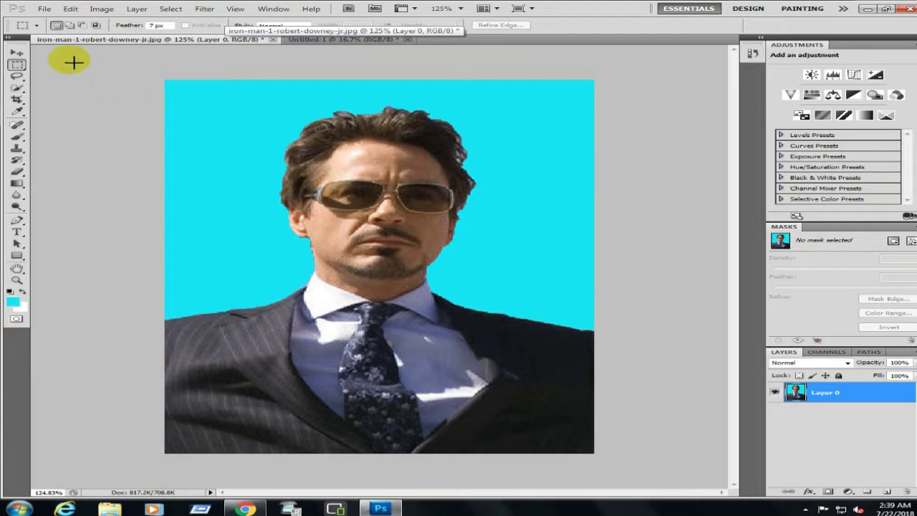
{"action": "left_click", "coordinate": [16, 101]}
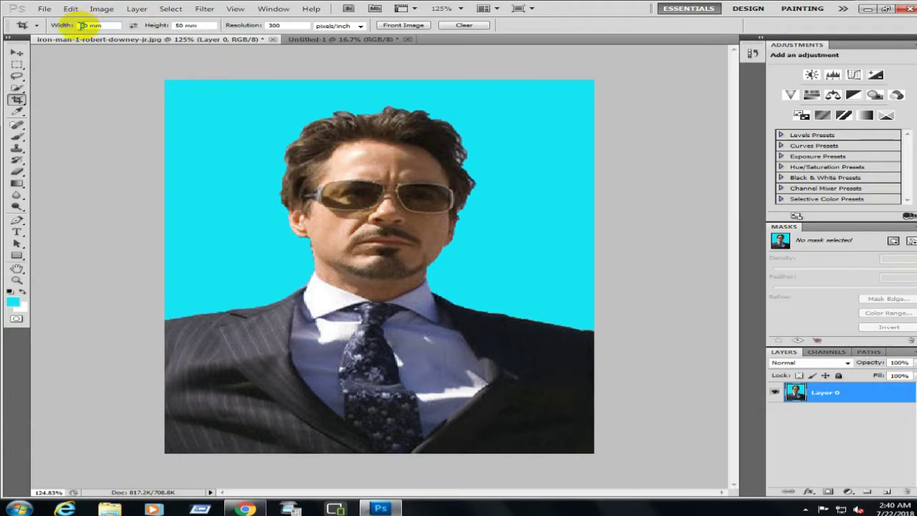
- Set the crop height to 40 mm, frame the head and shoulders, and commit the crop
{"action": "left_click", "coordinate": [182, 26]}
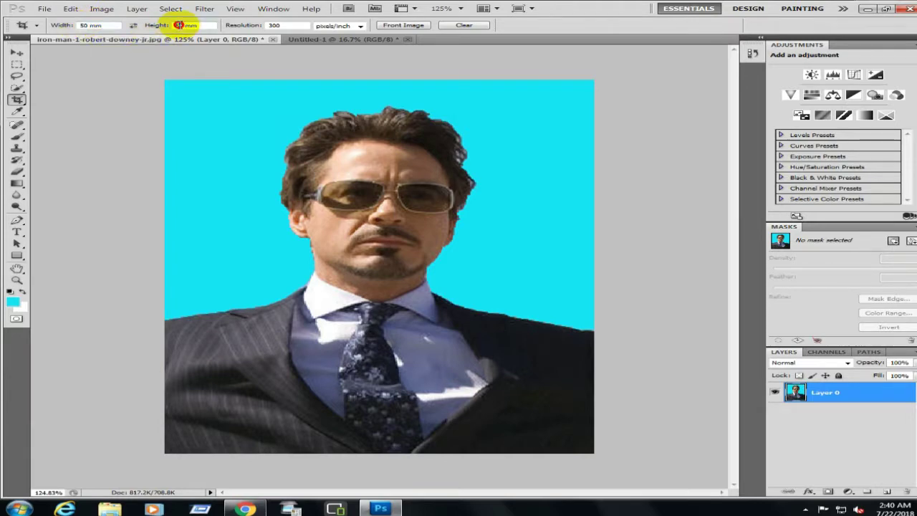
{"action": "type", "text": "40"}
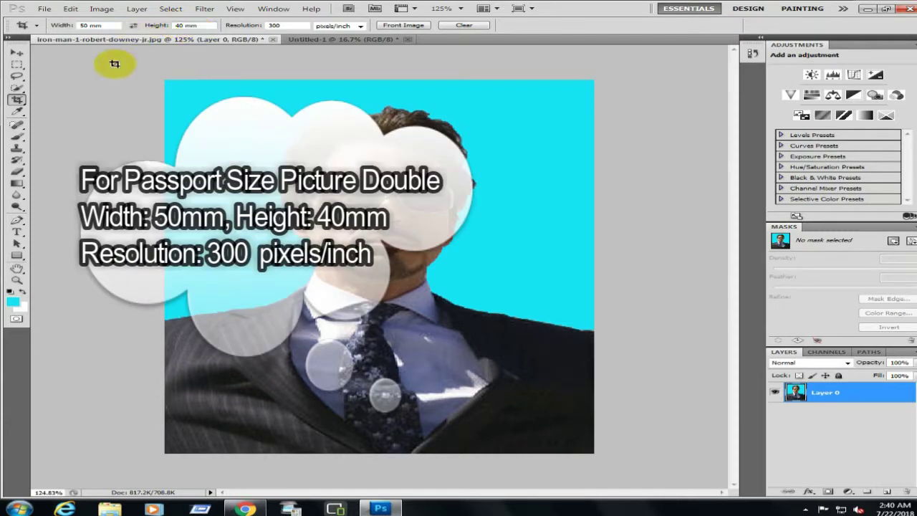
{"action": "left_click_drag", "start_coordinate": [694, 367], "coordinate": [691, 365]}
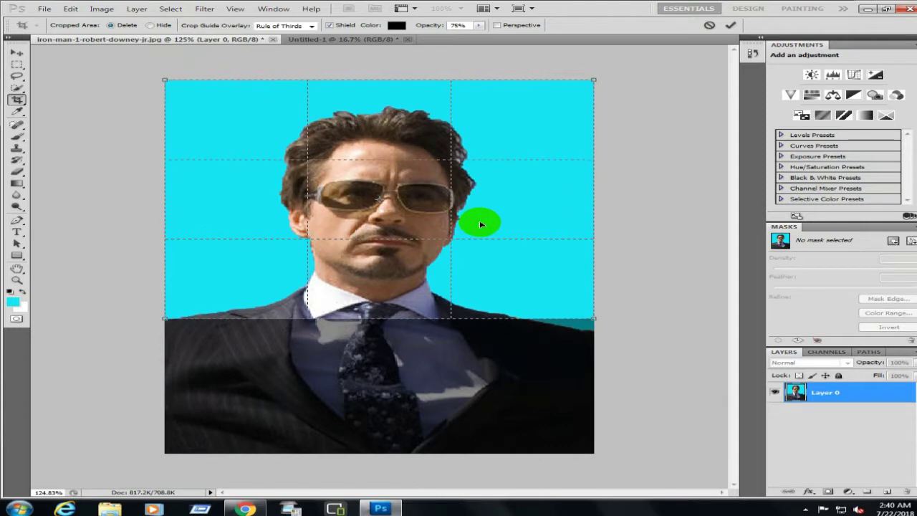
{"action": "left_click", "coordinate": [730, 25]}
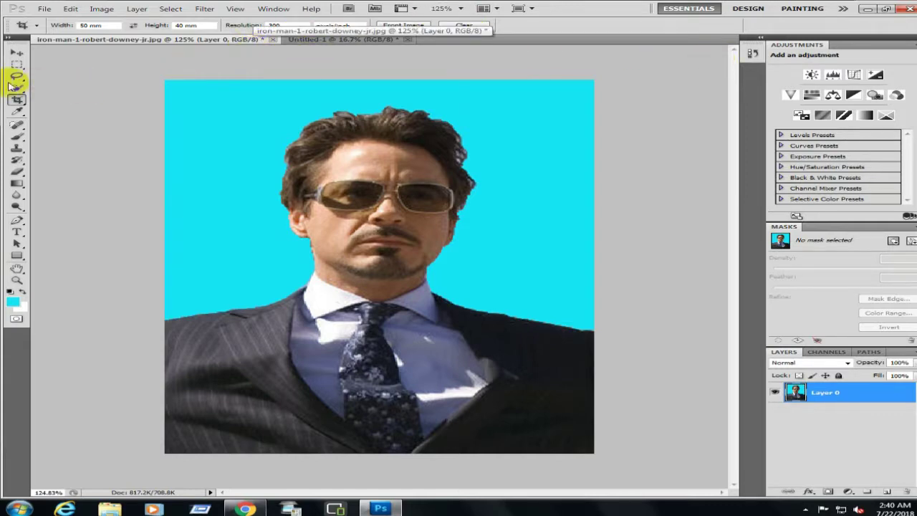
- Drag a copy of the cyan-background portrait onto Untitled-1 and set it at the top-left corner
{"action": "left_click", "coordinate": [16, 53]}
{"action": "left_click_drag", "start_coordinate": [242, 136], "coordinate": [287, 154]}
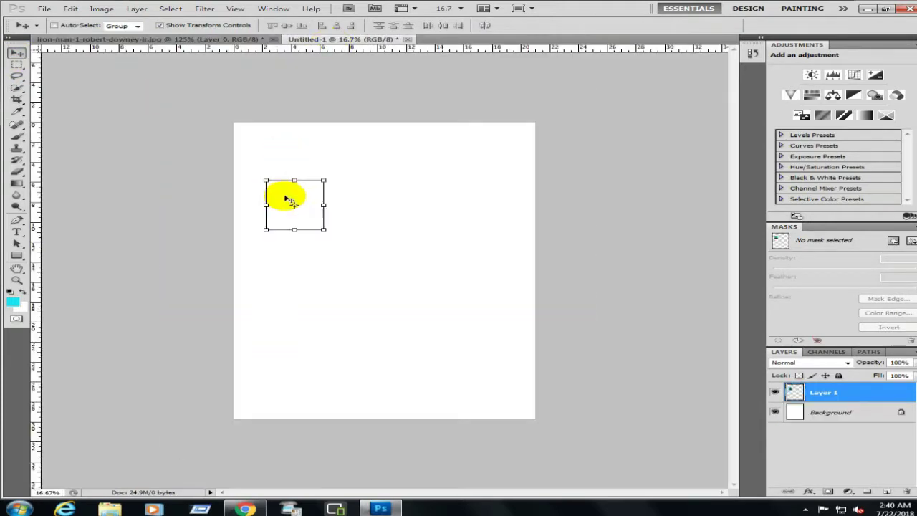
{"action": "left_click_drag", "start_coordinate": [297, 208], "coordinate": [277, 165]}
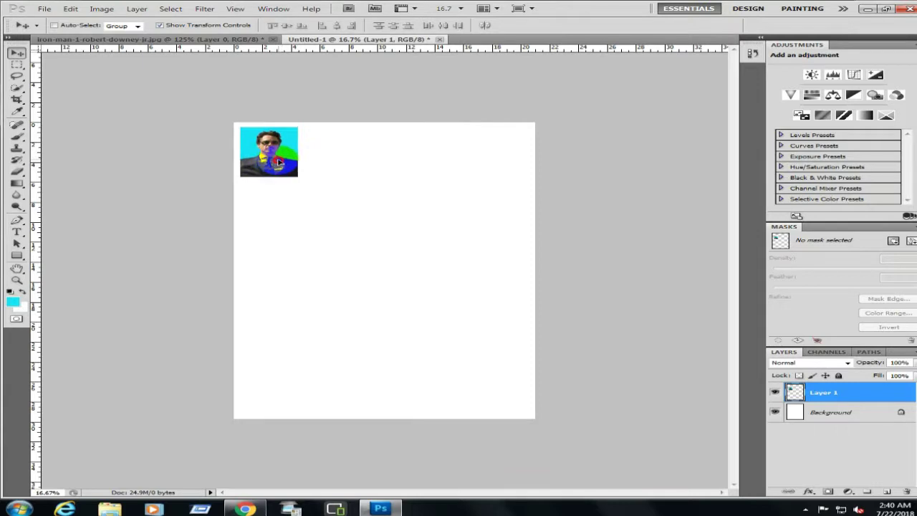
{"action": "left_click", "coordinate": [43, 9]}
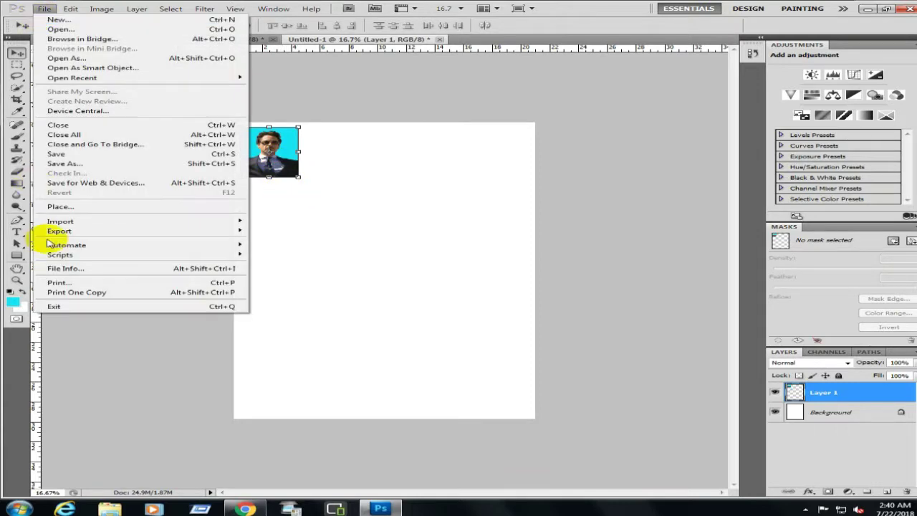
- Choose the Canon iP2700 series as the printer for the A4 page
{"action": "left_click", "coordinate": [63, 280]}
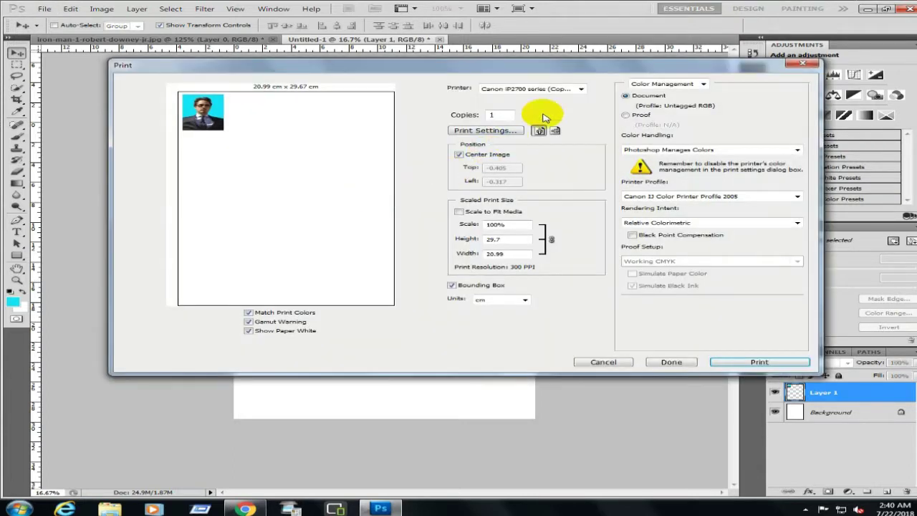
{"action": "left_click", "coordinate": [563, 90]}
{"action": "left_click", "coordinate": [551, 121]}
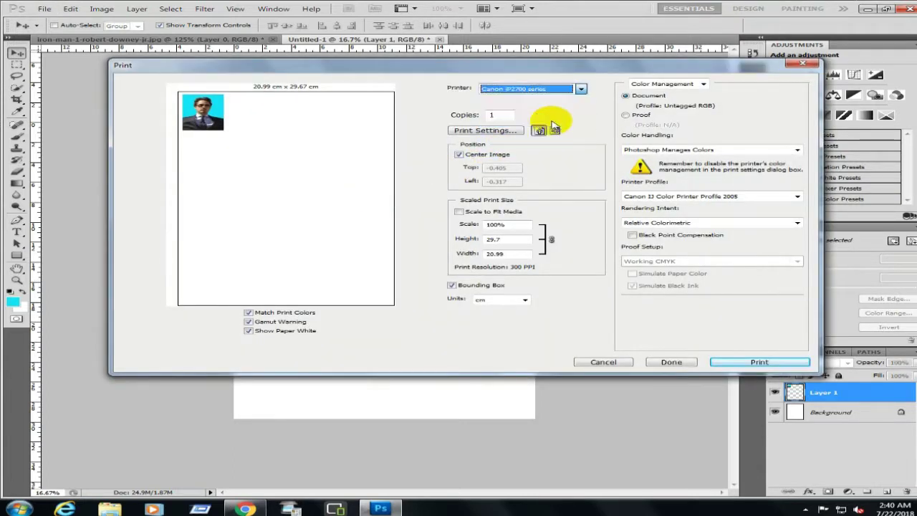
{"action": "left_click", "coordinate": [513, 133]}
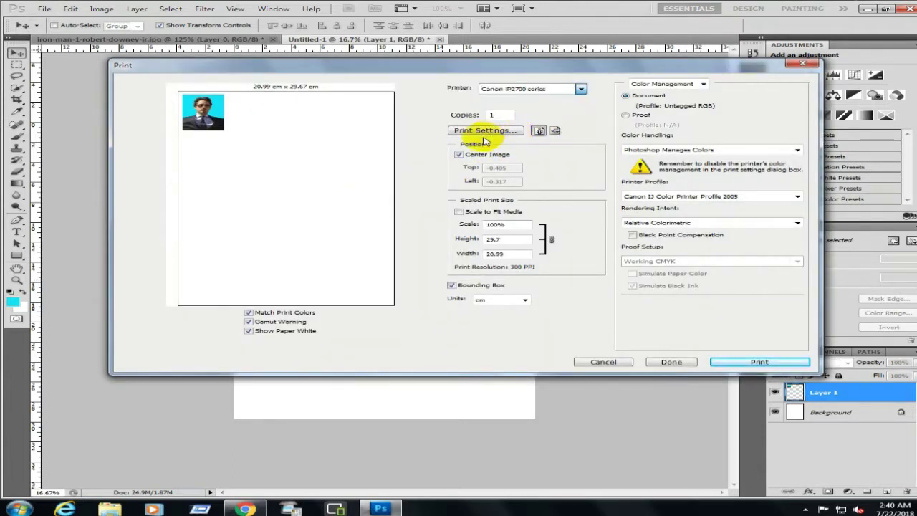
- Set the printer to Glossy Photo Paper, High print quality, and grayscale printing off
{"action": "left_click", "coordinate": [488, 133]}
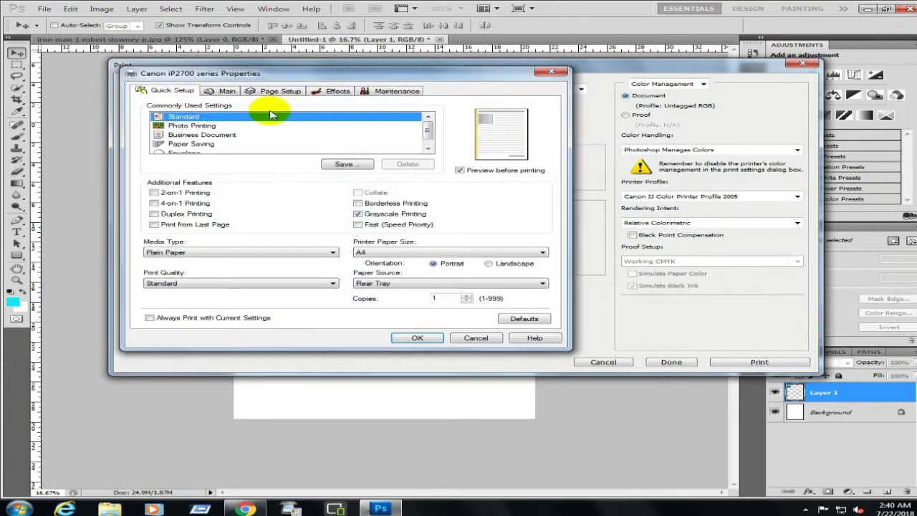
{"action": "left_click", "coordinate": [219, 91]}
{"action": "left_click", "coordinate": [397, 108]}
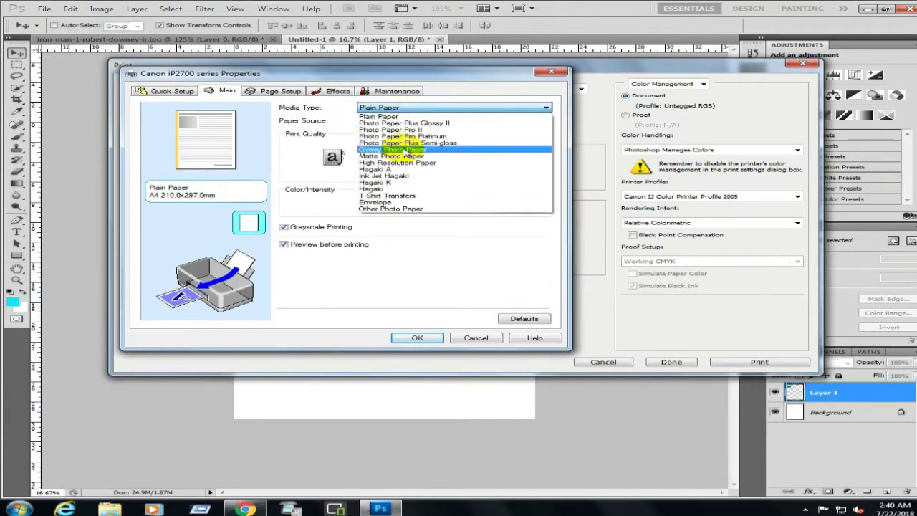
{"action": "left_click", "coordinate": [397, 135]}
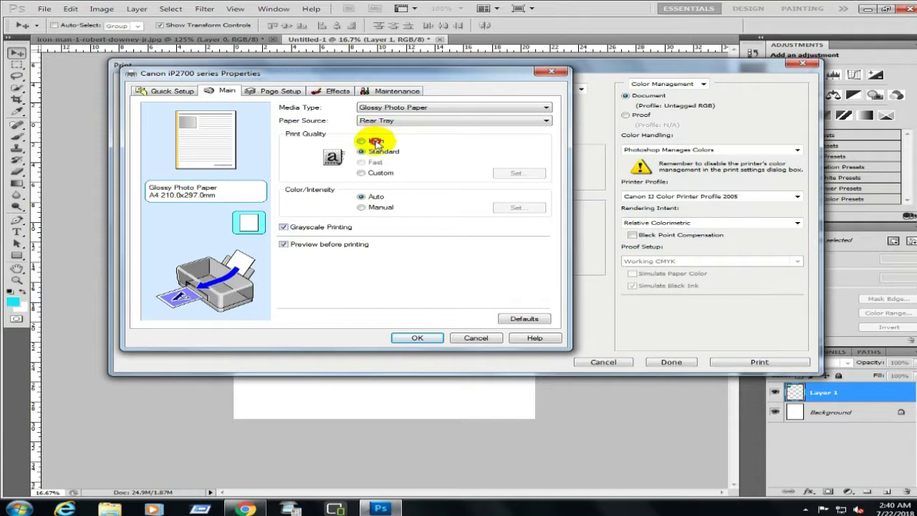
{"action": "left_click", "coordinate": [377, 141]}
{"action": "left_click", "coordinate": [308, 227]}
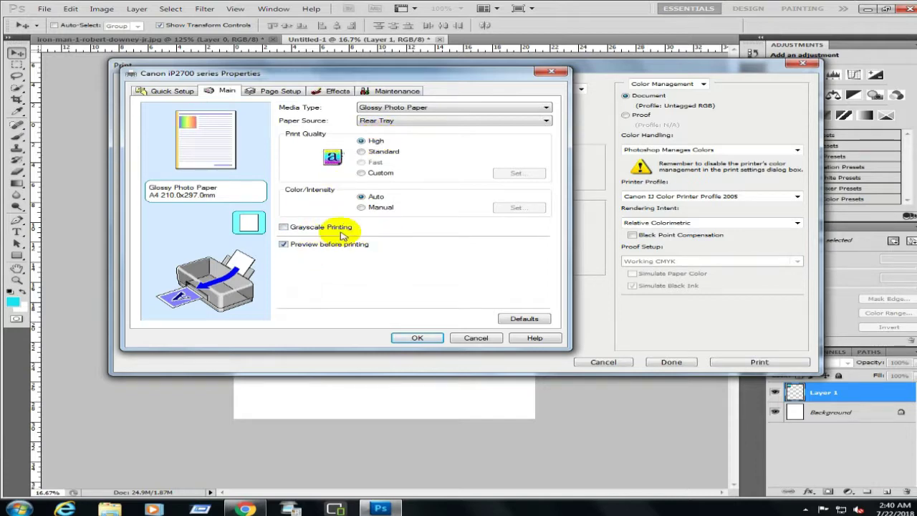
- Keep A4 page size and enable Image Optimizer, Photo Optimizer PRO and Photo Noise Reduction
{"action": "left_click", "coordinate": [278, 90]}
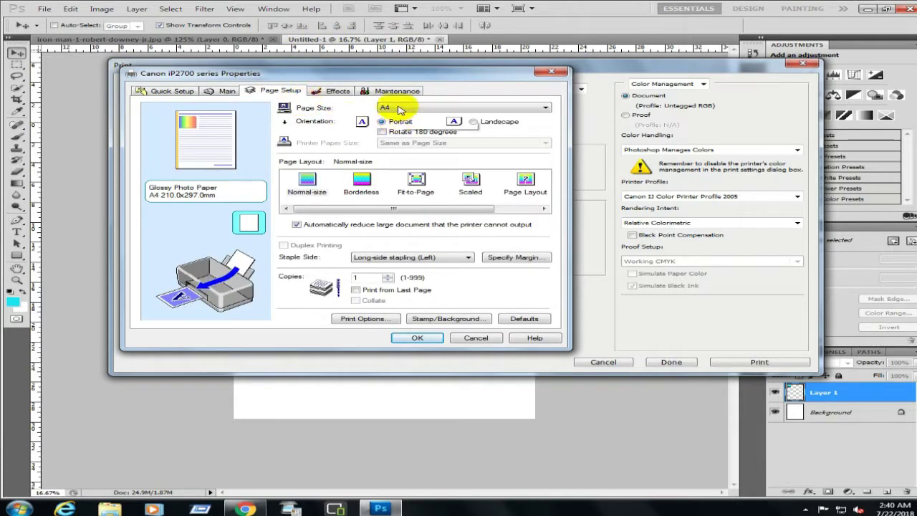
{"action": "left_click", "coordinate": [399, 109]}
{"action": "left_click", "coordinate": [401, 56]}
{"action": "left_click", "coordinate": [338, 91]}
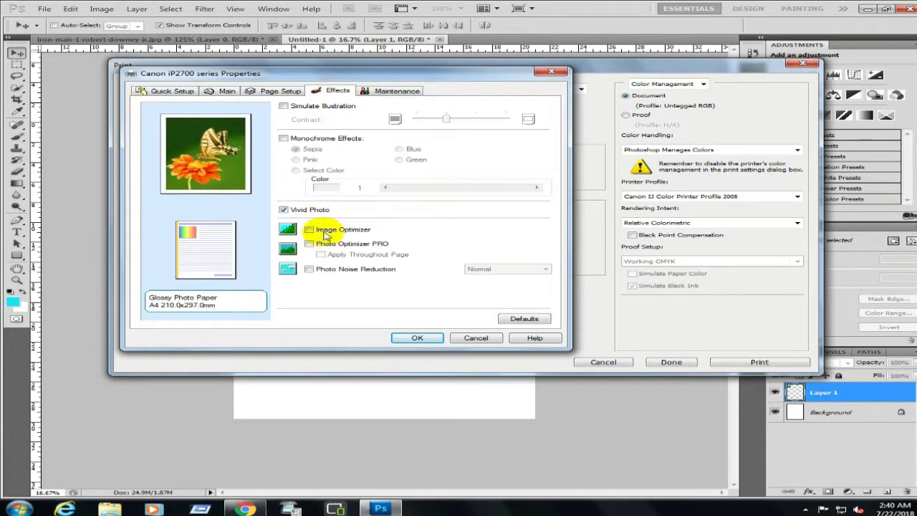
{"action": "left_click", "coordinate": [326, 233]}
{"action": "left_click", "coordinate": [326, 245]}
{"action": "left_click", "coordinate": [317, 269]}
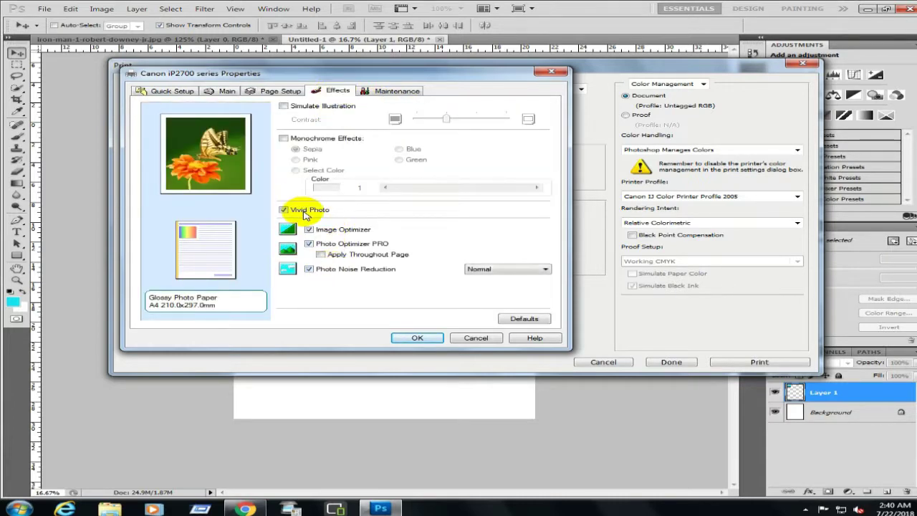
{"action": "left_click", "coordinate": [416, 338]}
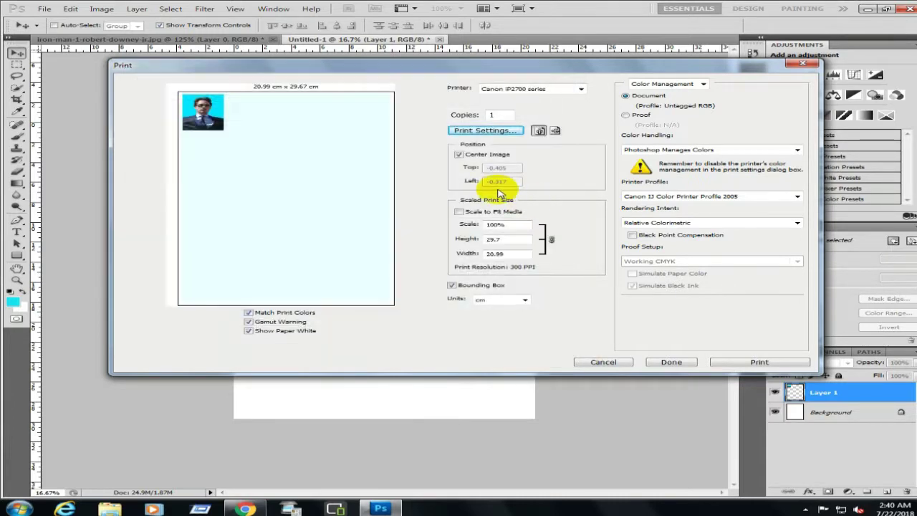
- Turn on Scale to Fit Media and send the page to print
{"action": "left_click", "coordinate": [478, 212]}
{"action": "left_click", "coordinate": [475, 212]}
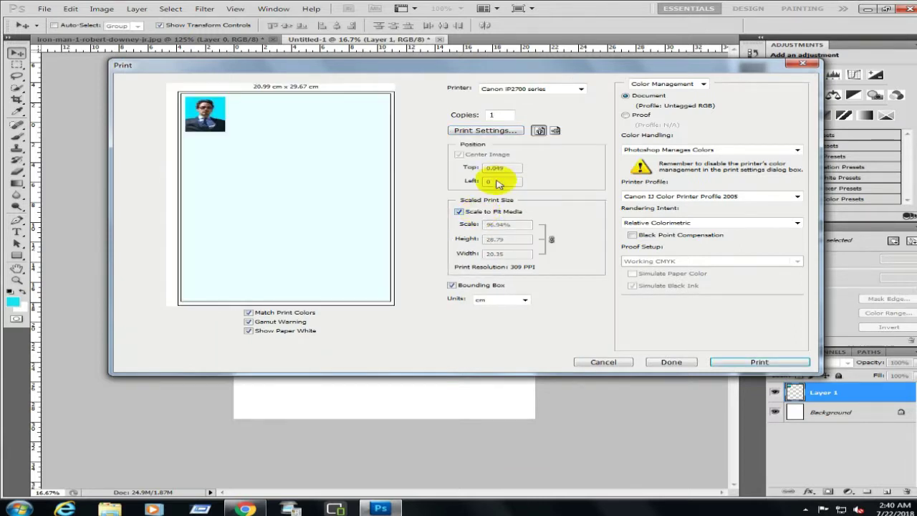
{"action": "left_click", "coordinate": [758, 363]}
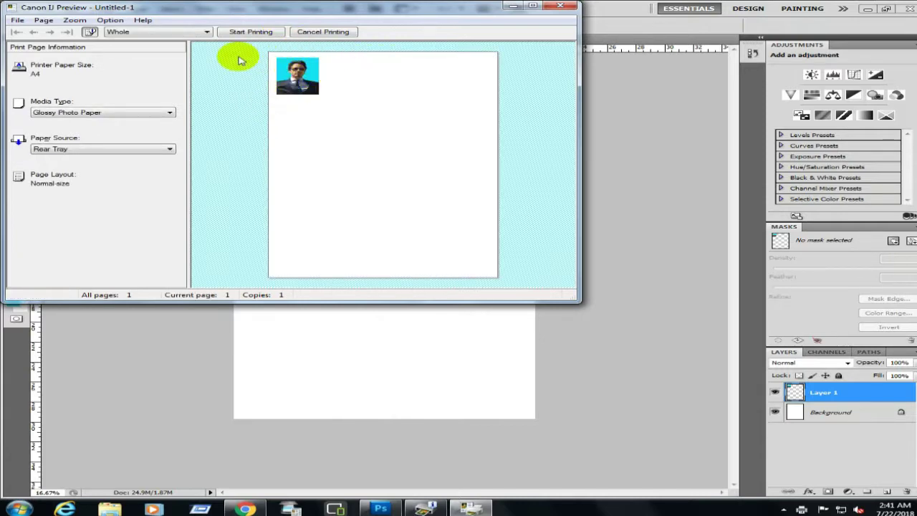
- Cancel the print job and close the Canon IJ Preview window
{"action": "left_click", "coordinate": [324, 34]}
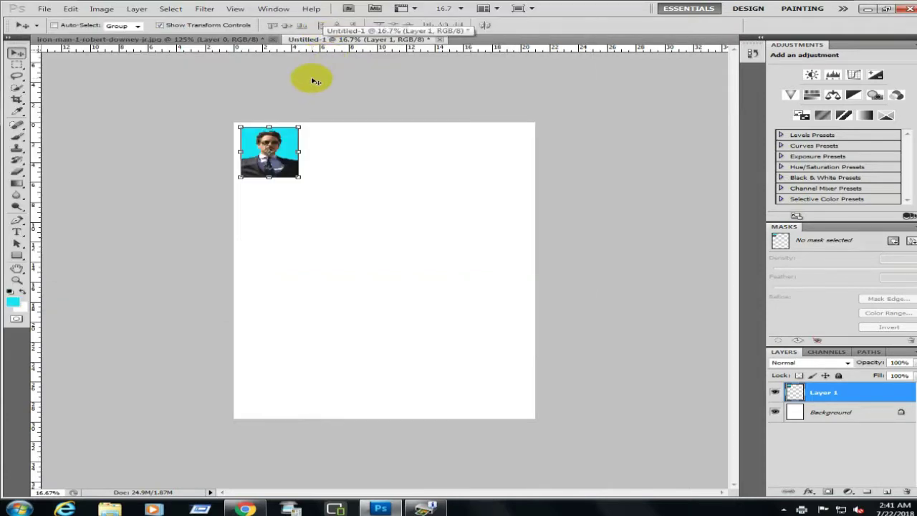
- Crop the portrait document to a 20 × 25 mm stamp size at 300 pixels/inch
{"action": "left_click", "coordinate": [204, 39]}
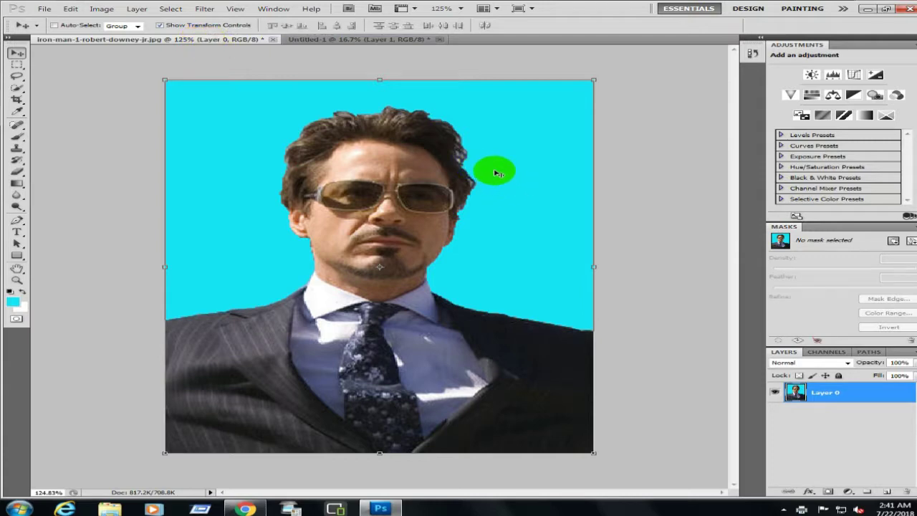
{"action": "left_click", "coordinate": [312, 129]}
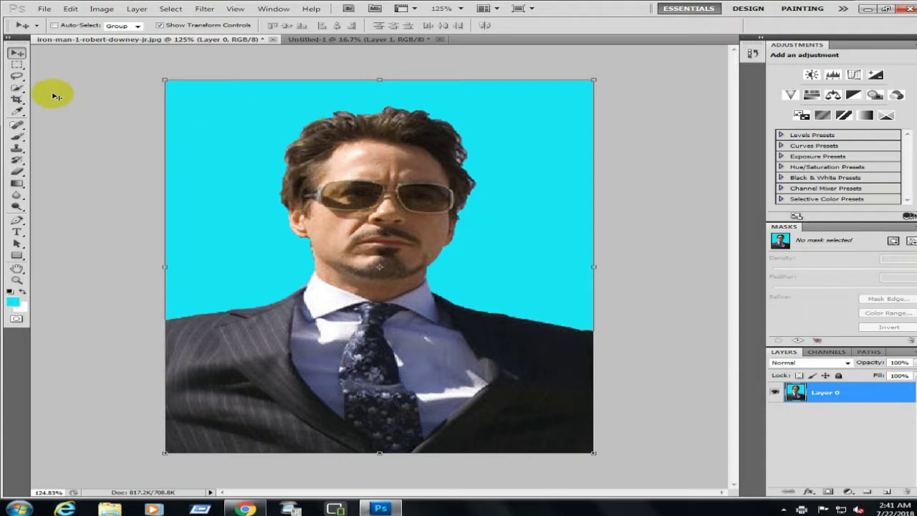
{"action": "left_click", "coordinate": [17, 64]}
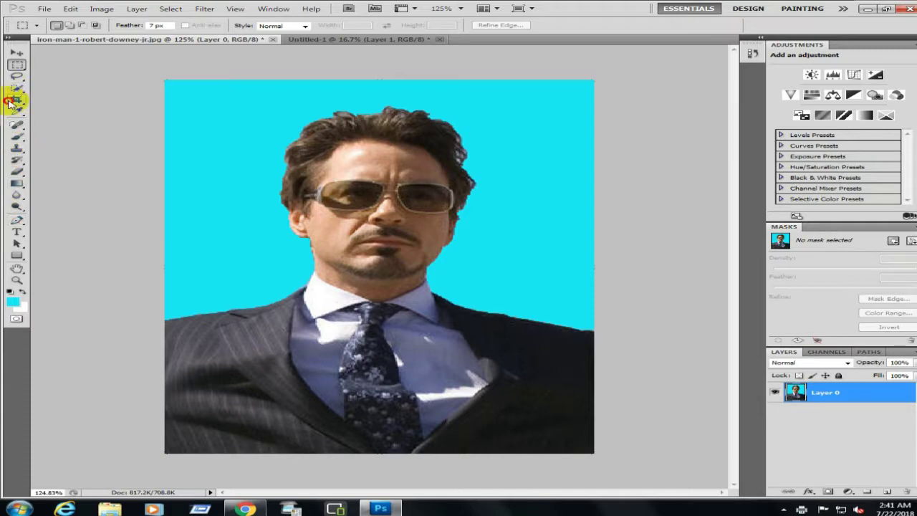
{"action": "left_click", "coordinate": [15, 98]}
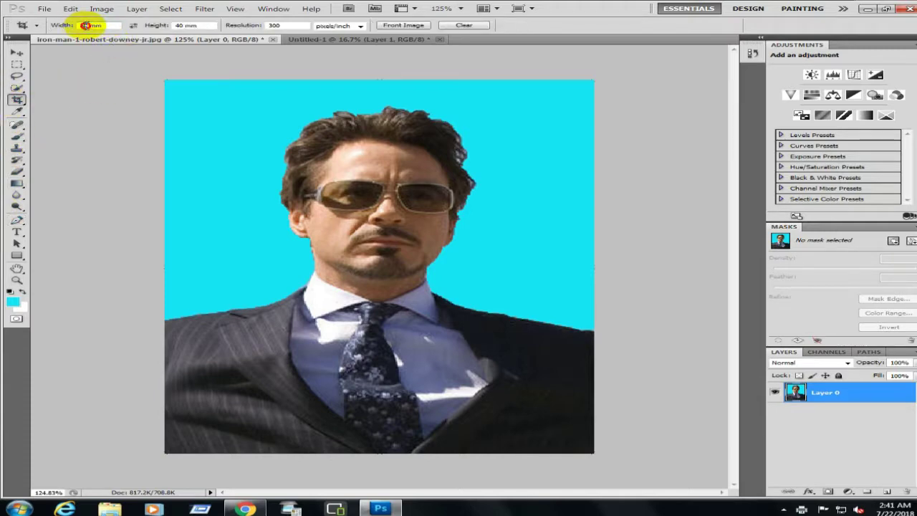
{"action": "left_click", "coordinate": [81, 25]}
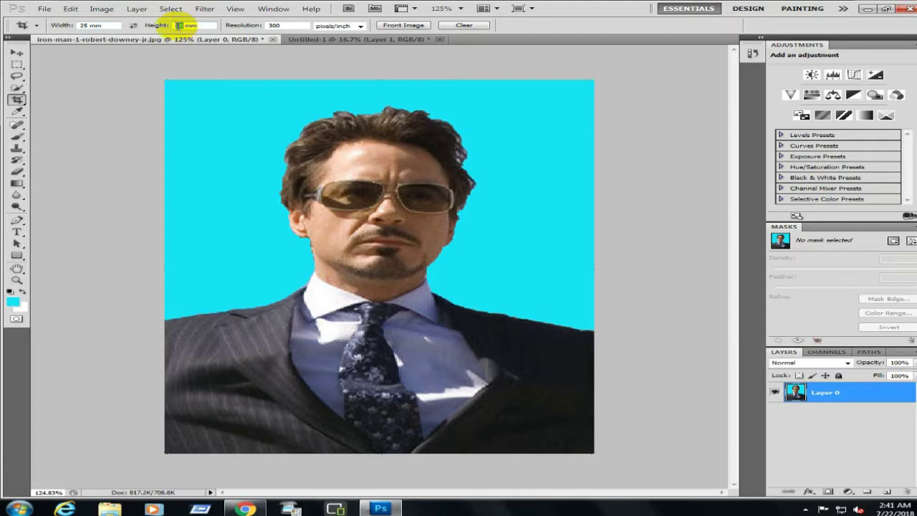
{"action": "type", "text": "3"}
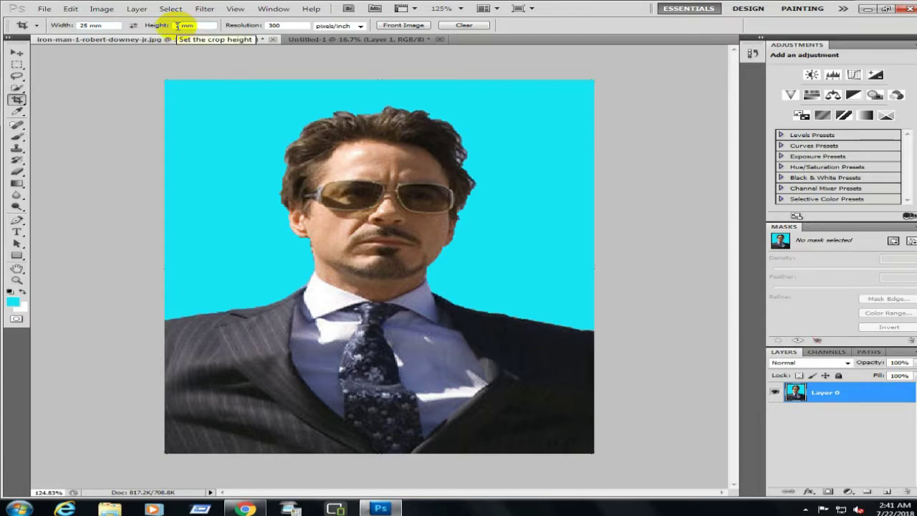
{"action": "type", "text": "5"}
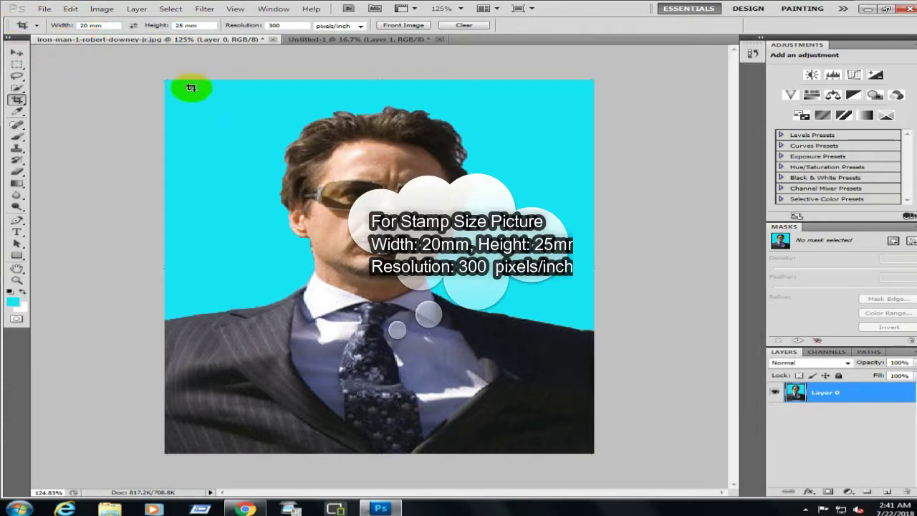
{"action": "left_click_drag", "start_coordinate": [155, 76], "coordinate": [722, 447]}
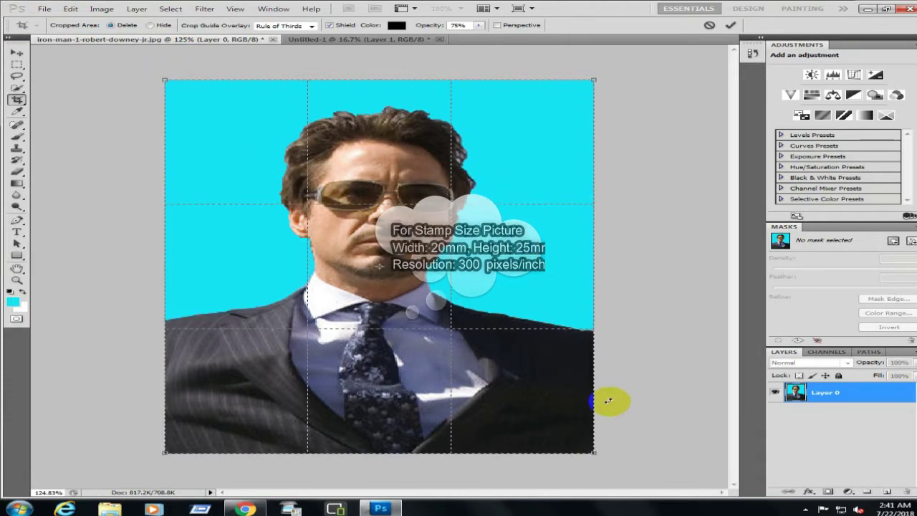
{"action": "key", "text": "Return"}
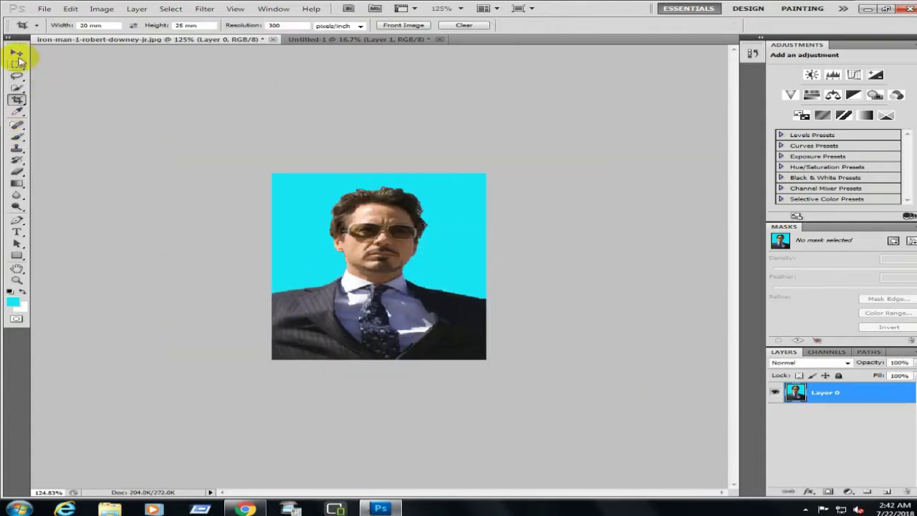
{"action": "left_click", "coordinate": [18, 55]}
- Drag the stamp-size photo onto the A4 page beside the passport photo
{"action": "mouse_move", "coordinate": [368, 115]}
{"action": "left_mouse_down"}
{"action": "mouse_move", "coordinate": [349, 43]}
{"action": "mouse_move", "coordinate": [326, 148]}
{"action": "left_mouse_up"}
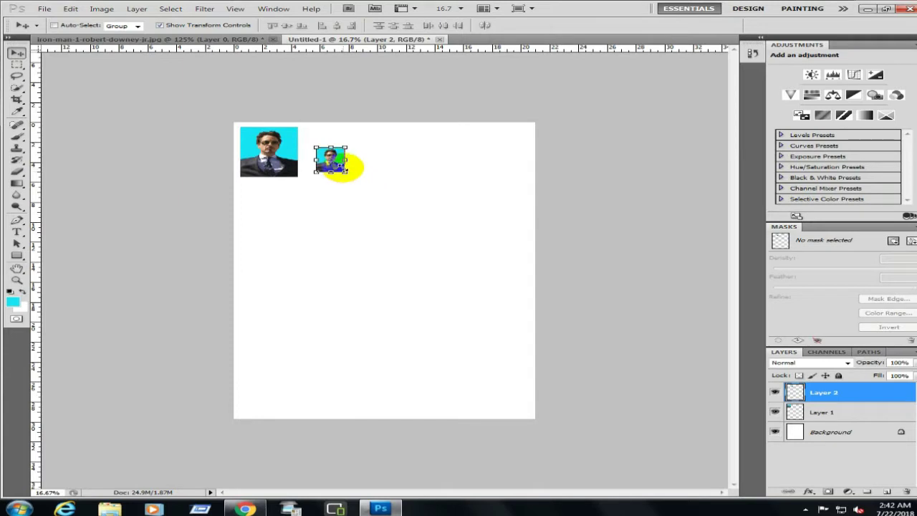
{"action": "left_click_drag", "start_coordinate": [338, 152], "coordinate": [333, 161]}
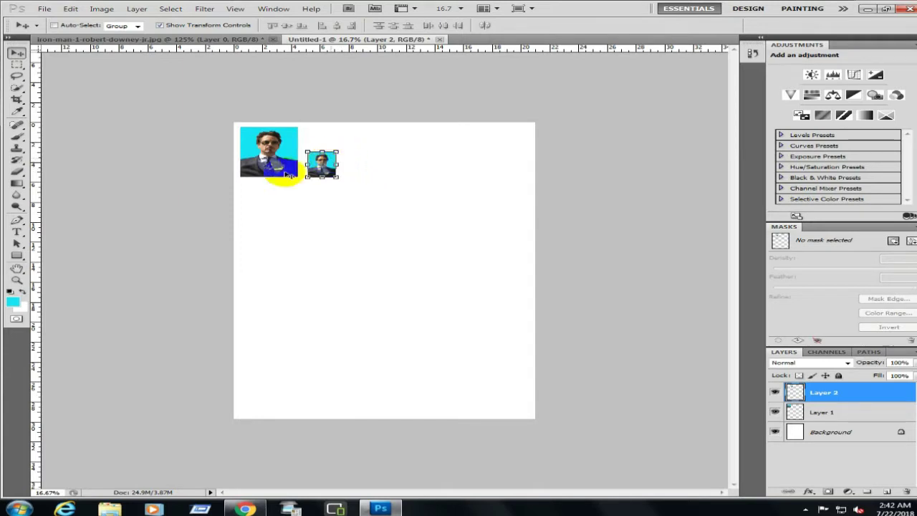
{"action": "left_click", "coordinate": [211, 39]}
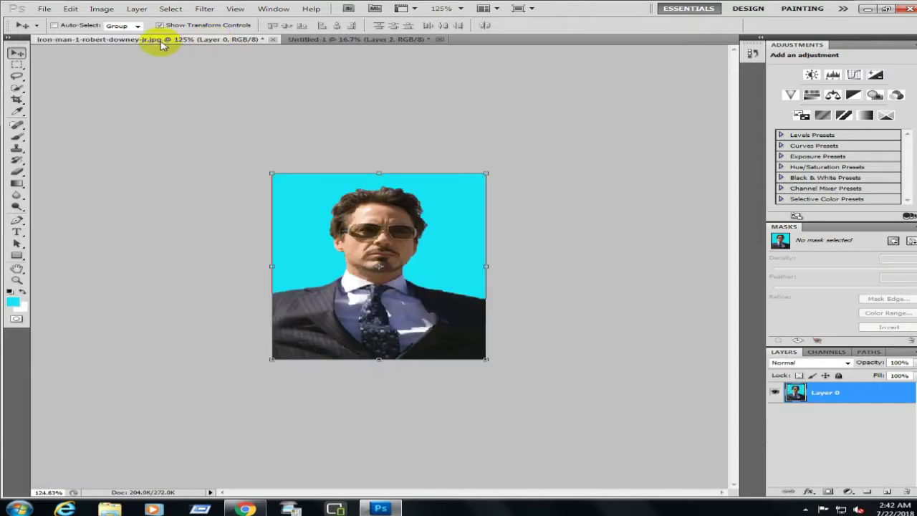
{"action": "left_click", "coordinate": [16, 100]}
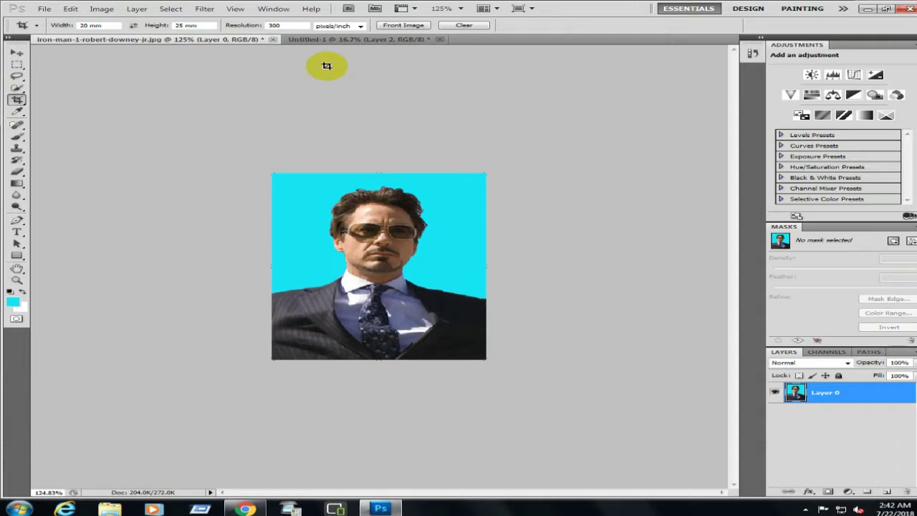
- Check the A4 page with both photos, then return to the portrait document
{"action": "left_click", "coordinate": [379, 40]}
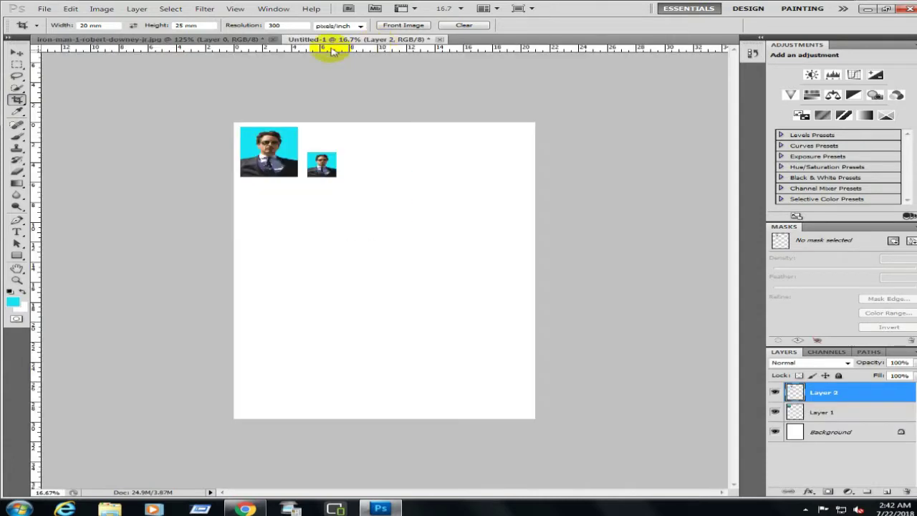
{"action": "left_click", "coordinate": [222, 40]}
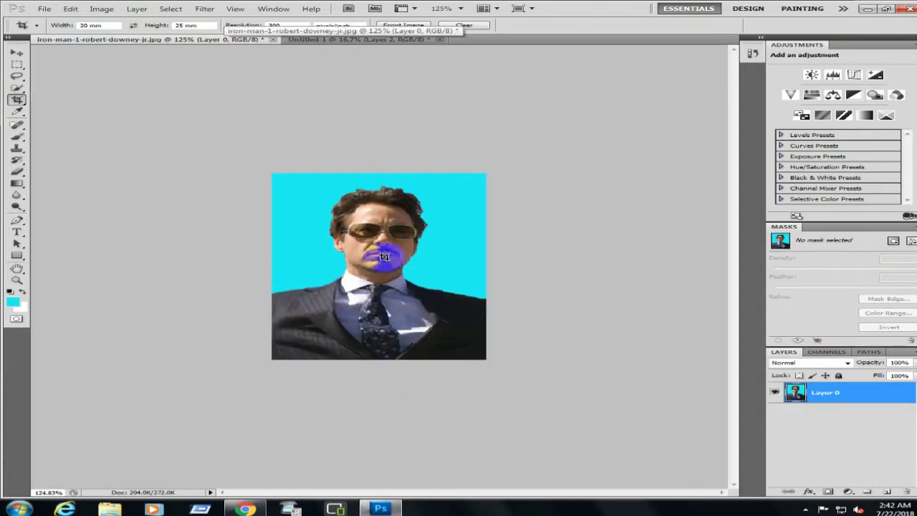
{"action": "left_click", "coordinate": [103, 8]}
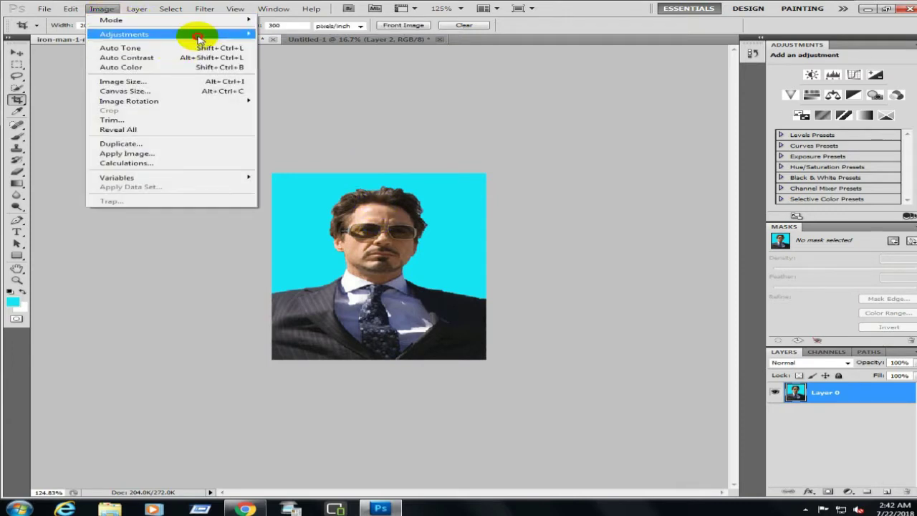
- Brighten the portrait by lifting the Curves midpoint
{"action": "mouse_move", "coordinate": [125, 34]}
{"action": "left_click", "coordinate": [332, 53]}
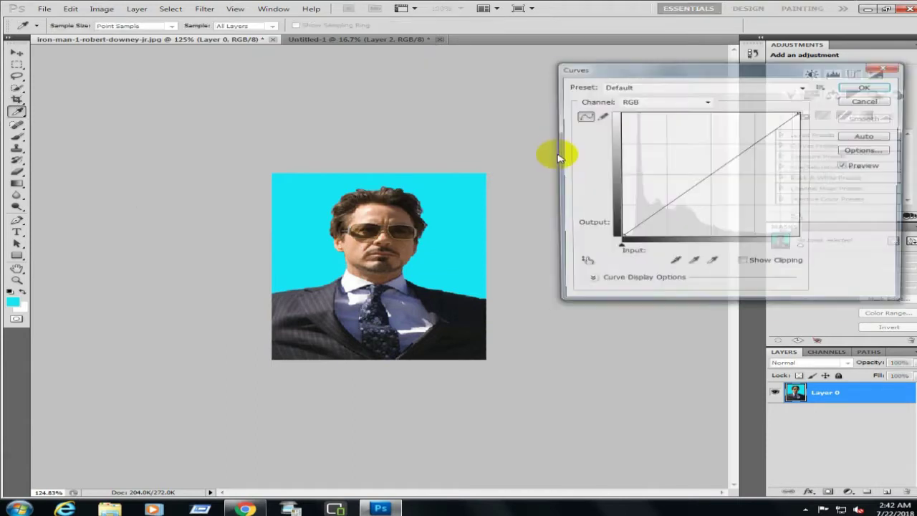
{"action": "left_click_drag", "start_coordinate": [708, 172], "coordinate": [704, 170]}
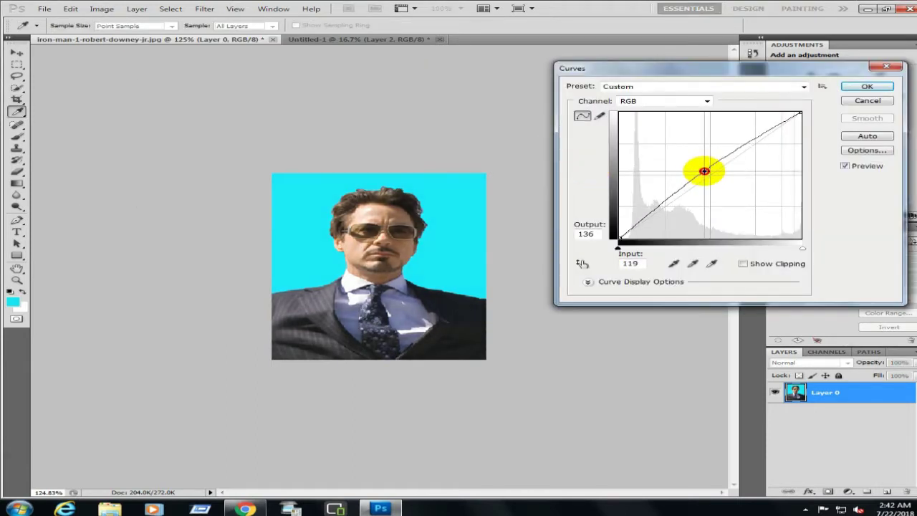
{"action": "left_click", "coordinate": [867, 86]}
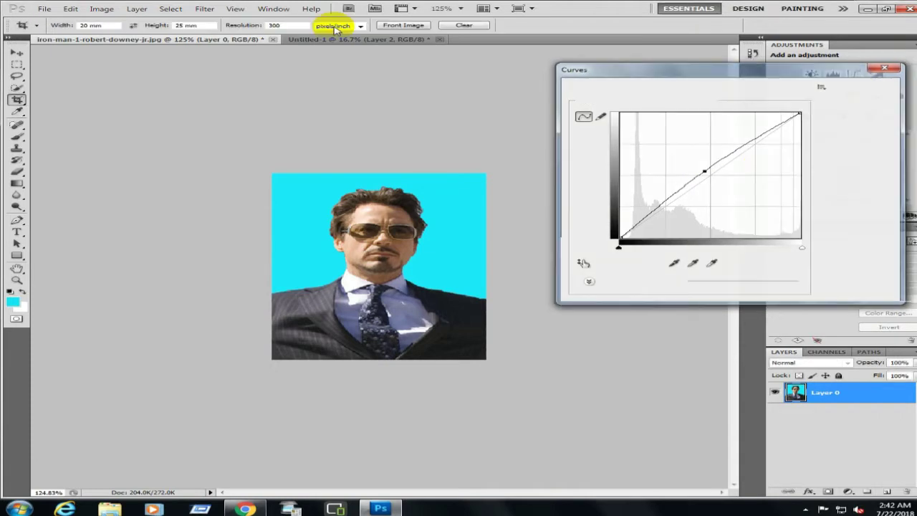
- Raise the Exposure to about +0.57 with slightly lower gamma
{"action": "left_click", "coordinate": [101, 9]}
{"action": "mouse_move", "coordinate": [124, 34]}
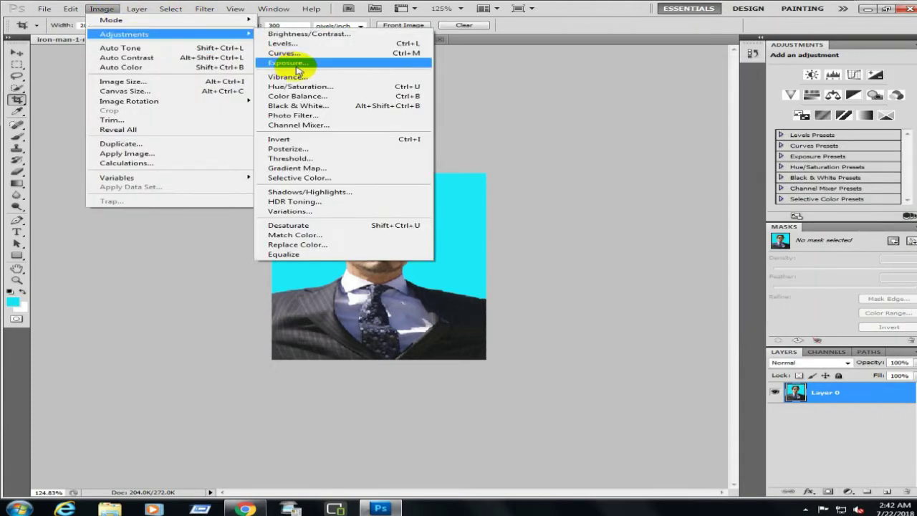
{"action": "left_click", "coordinate": [330, 63]}
{"action": "left_click_drag", "start_coordinate": [573, 128], "coordinate": [596, 85]}
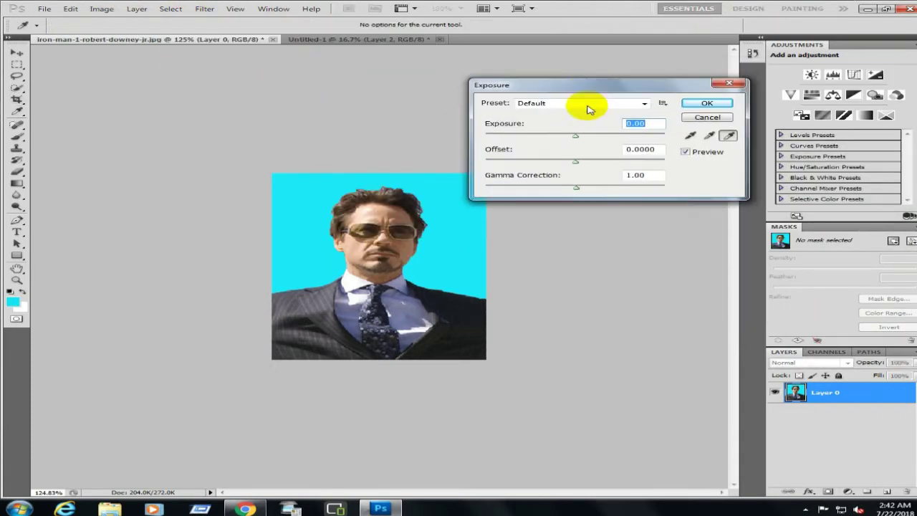
{"action": "left_click_drag", "start_coordinate": [577, 136], "coordinate": [584, 138]}
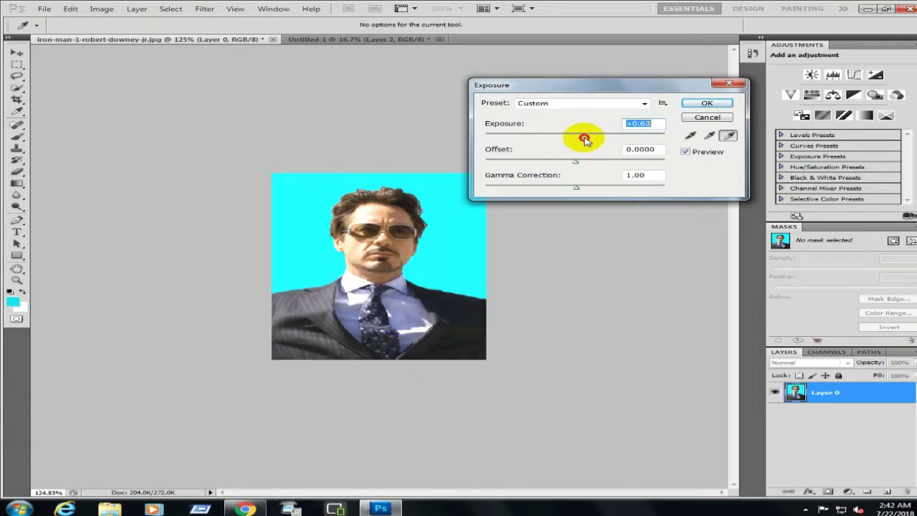
{"action": "mouse_move", "coordinate": [577, 188]}
{"action": "left_mouse_down"}
{"action": "mouse_move", "coordinate": [588, 192]}
{"action": "mouse_move", "coordinate": [577, 188]}
{"action": "left_mouse_up"}
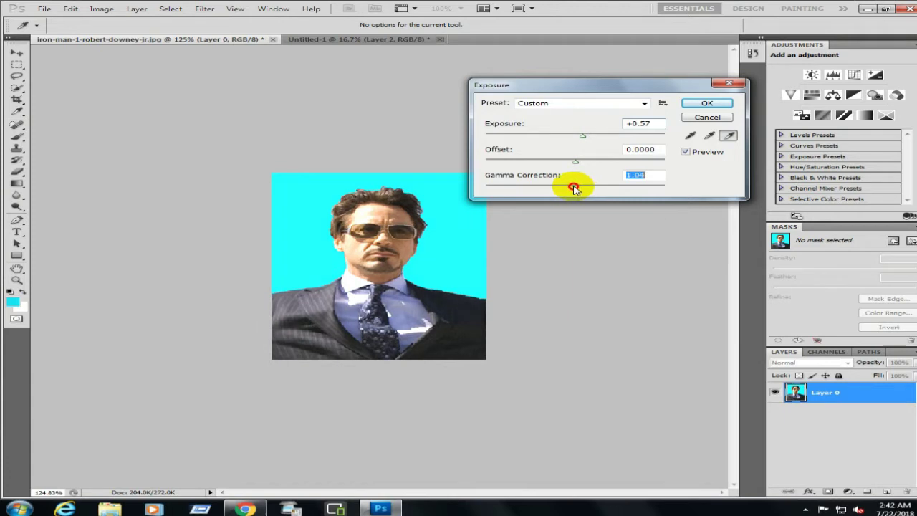
{"action": "left_click", "coordinate": [706, 102]}
{"action": "key", "text": "c"}
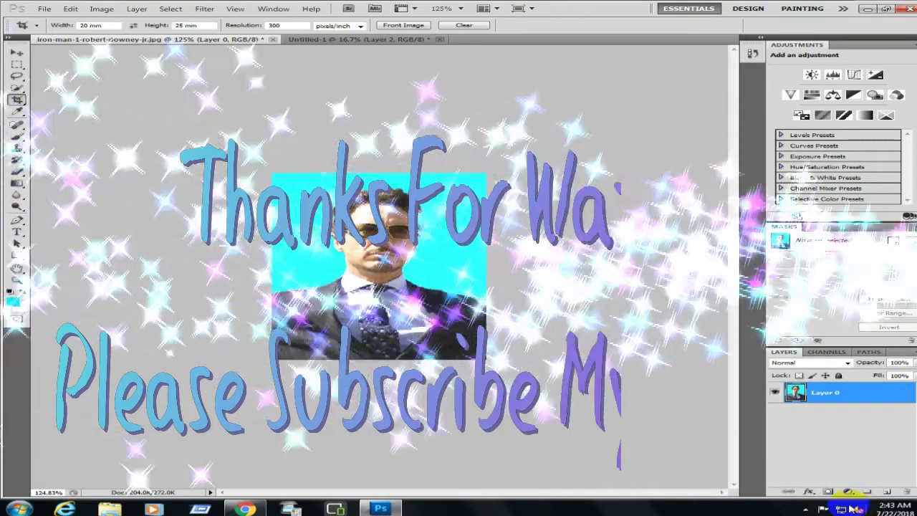
{"action": "left_click", "coordinate": [805, 508]}
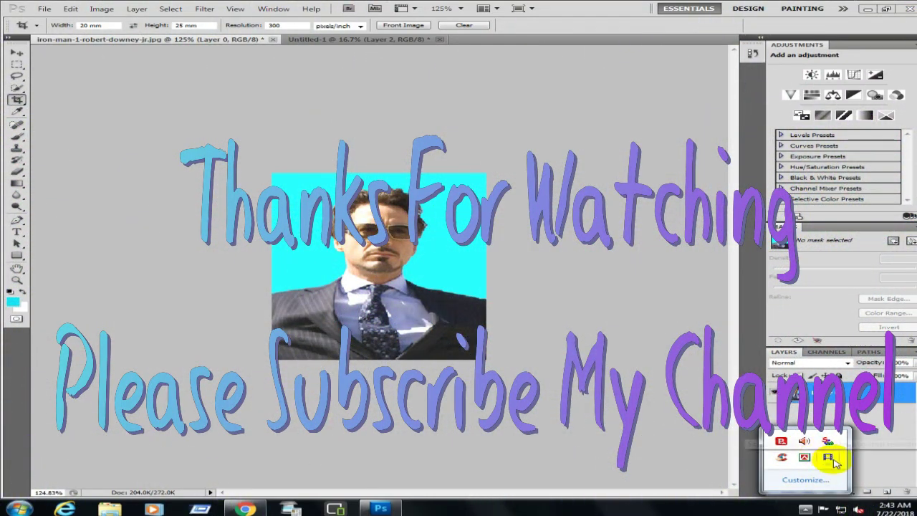